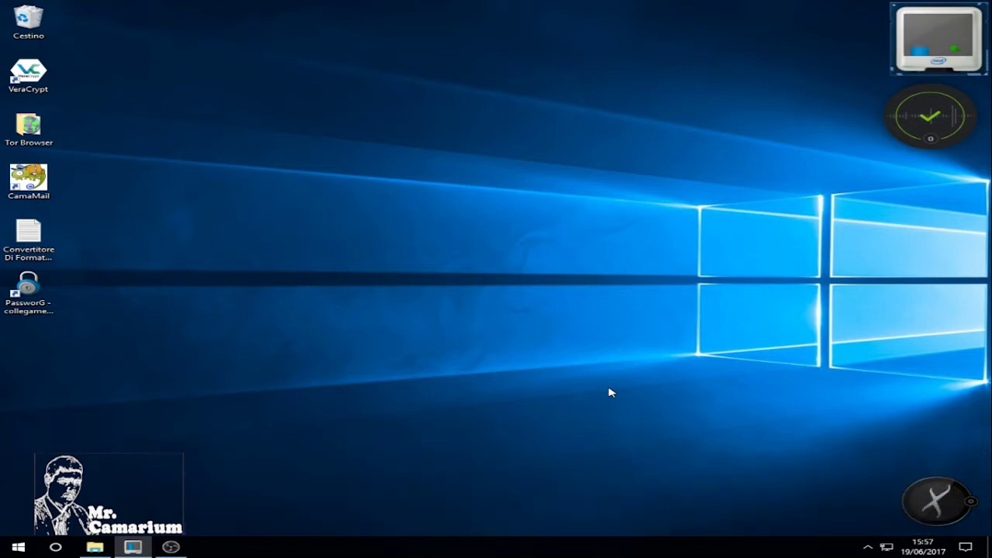
Launch VeraCrypt from its desktop icon.
{"action": "double_click", "coordinate": [40, 74]}
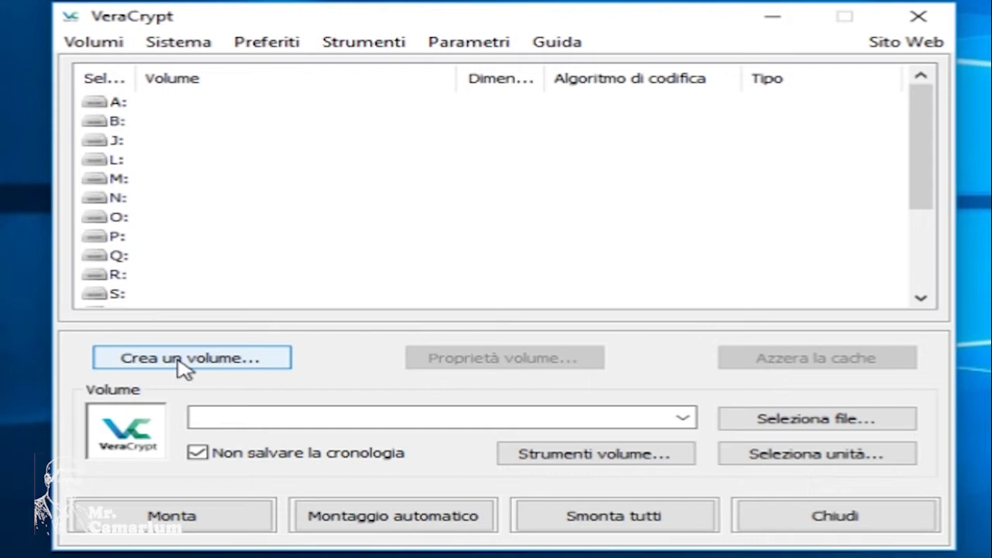
Start the volume creation wizard for a standard encrypted file container.
{"action": "left_click", "coordinate": [184, 369]}
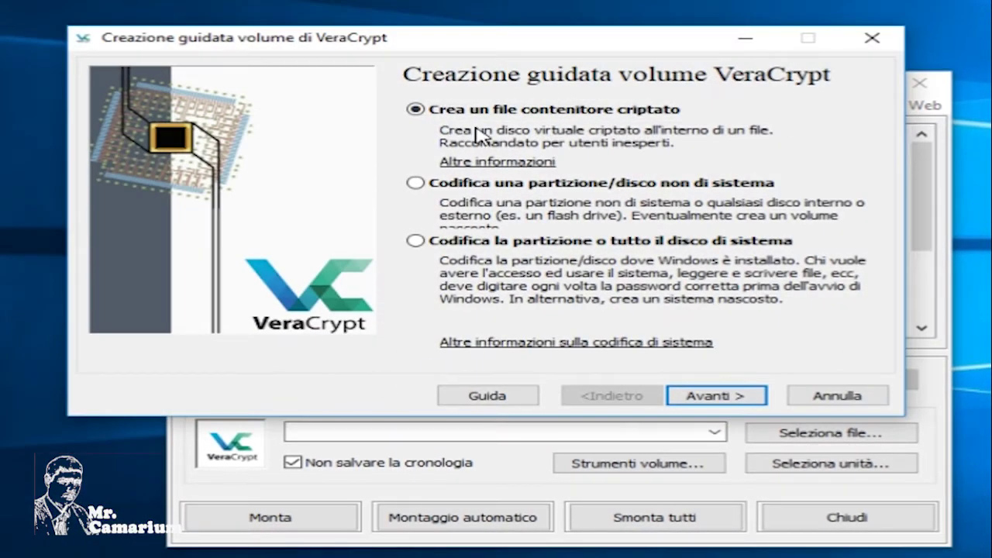
{"action": "left_click", "coordinate": [717, 400]}
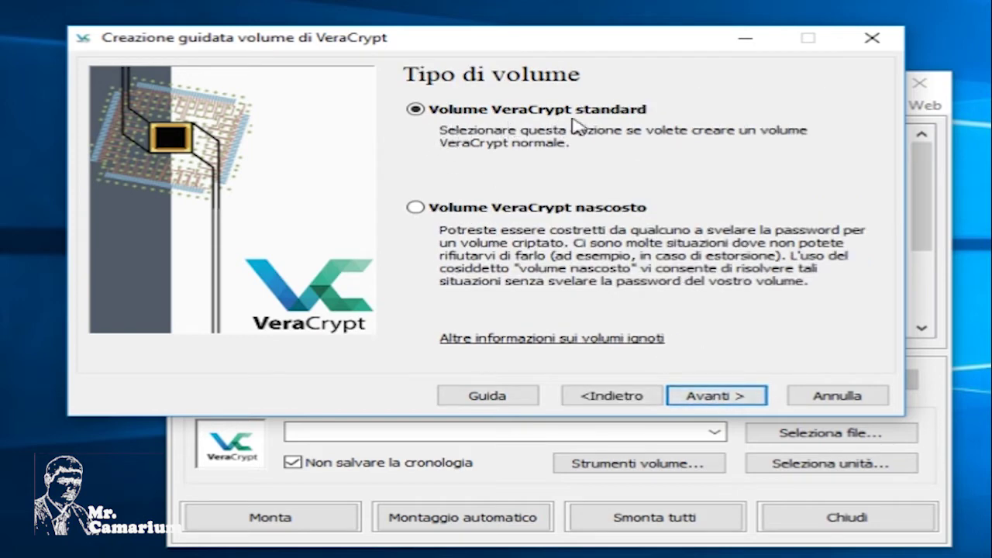
{"action": "left_click", "coordinate": [697, 400]}
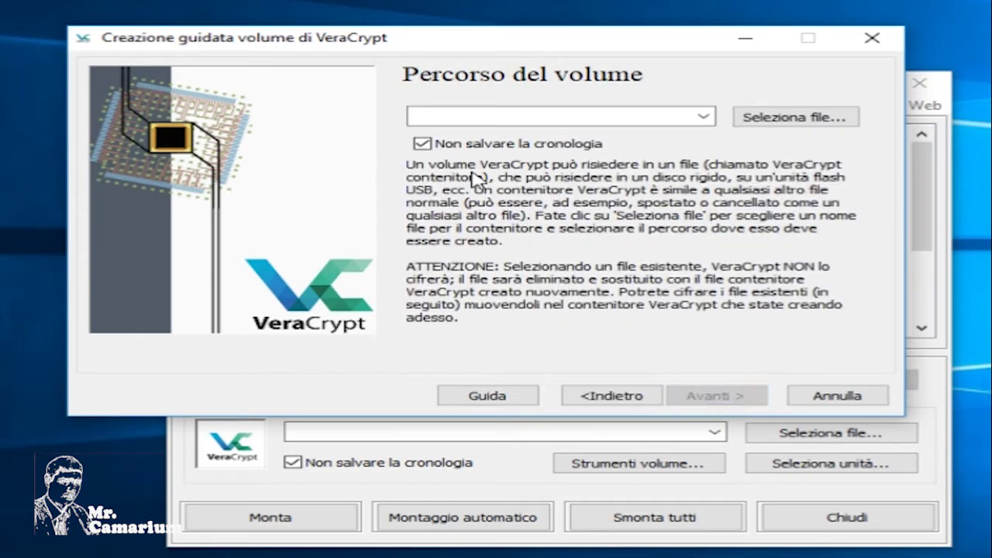
Save the new container as 'esempio' on the Temp (E:) drive.
{"action": "left_click", "coordinate": [775, 118]}
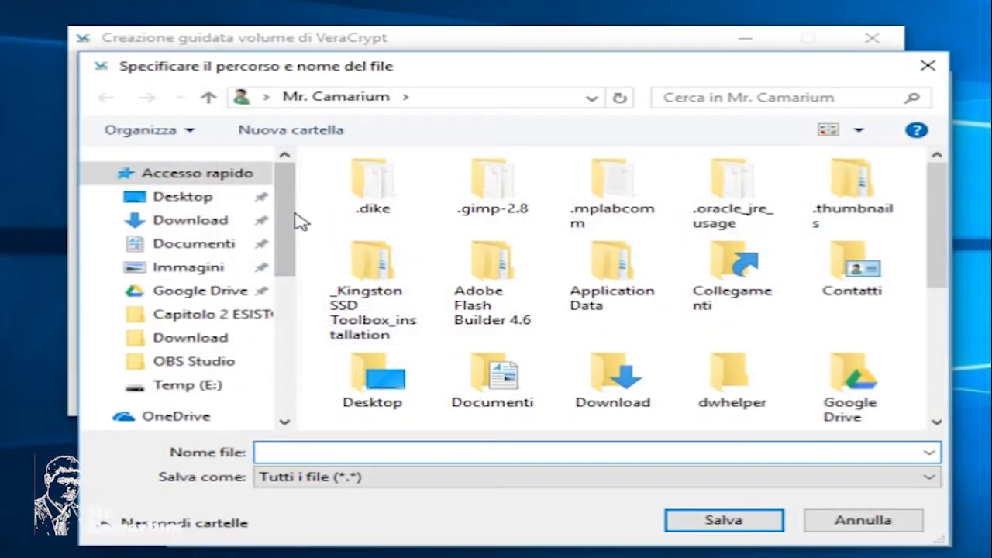
{"action": "left_click_drag", "start_coordinate": [297, 215], "coordinate": [287, 364]}
{"action": "left_click", "coordinate": [186, 346]}
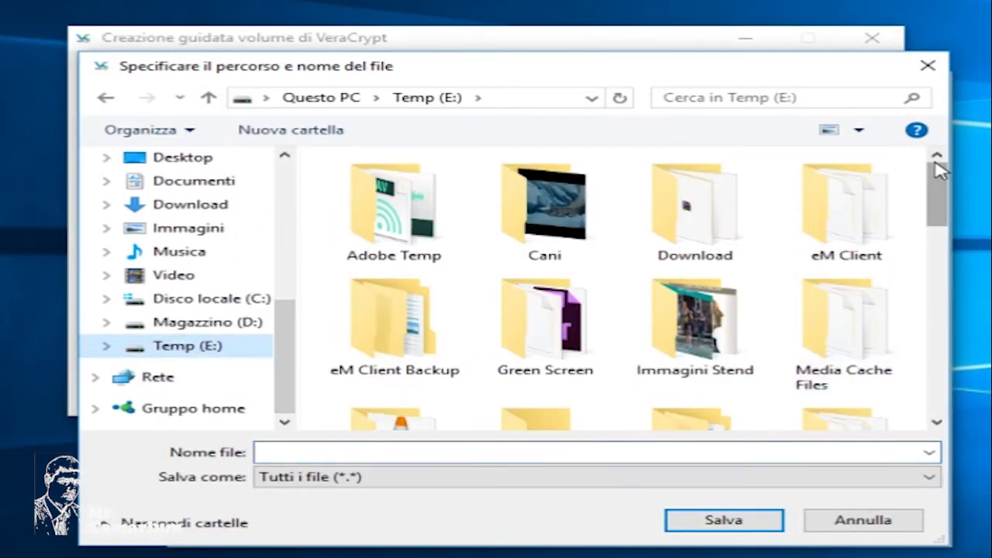
{"action": "left_click_drag", "start_coordinate": [938, 193], "coordinate": [937, 403]}
{"action": "left_click", "coordinate": [587, 452]}
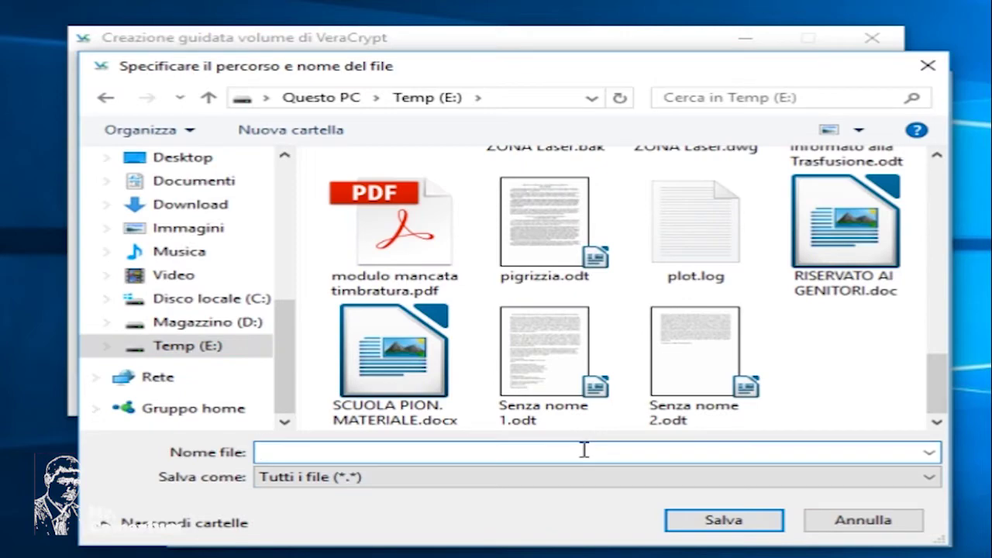
{"action": "type", "text": "esempio"}
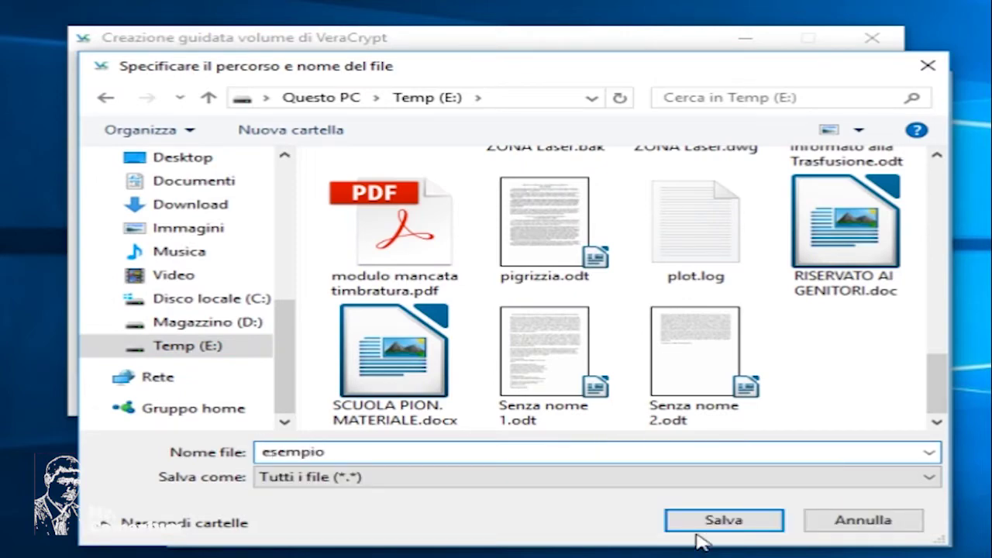
{"action": "left_click", "coordinate": [738, 521]}
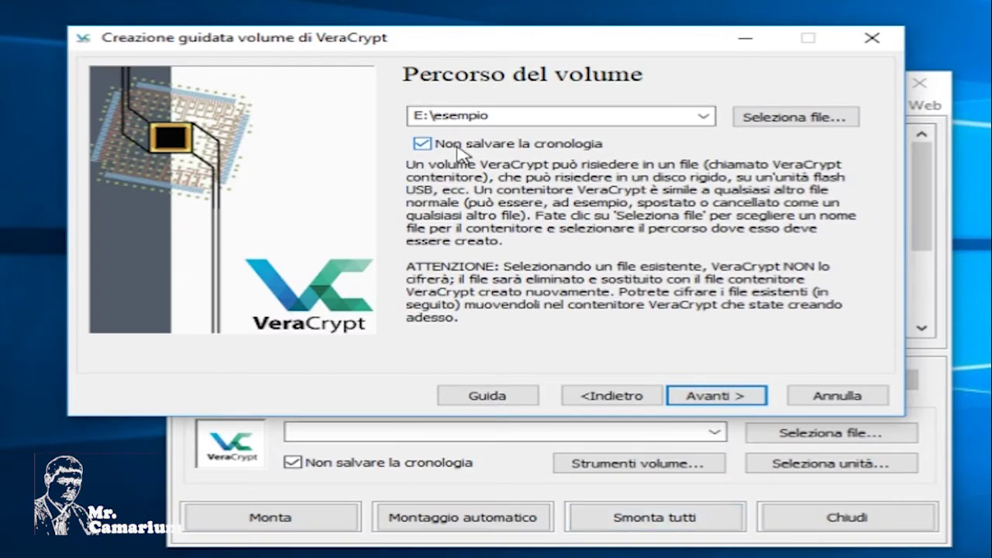
{"action": "left_click", "coordinate": [734, 399]}
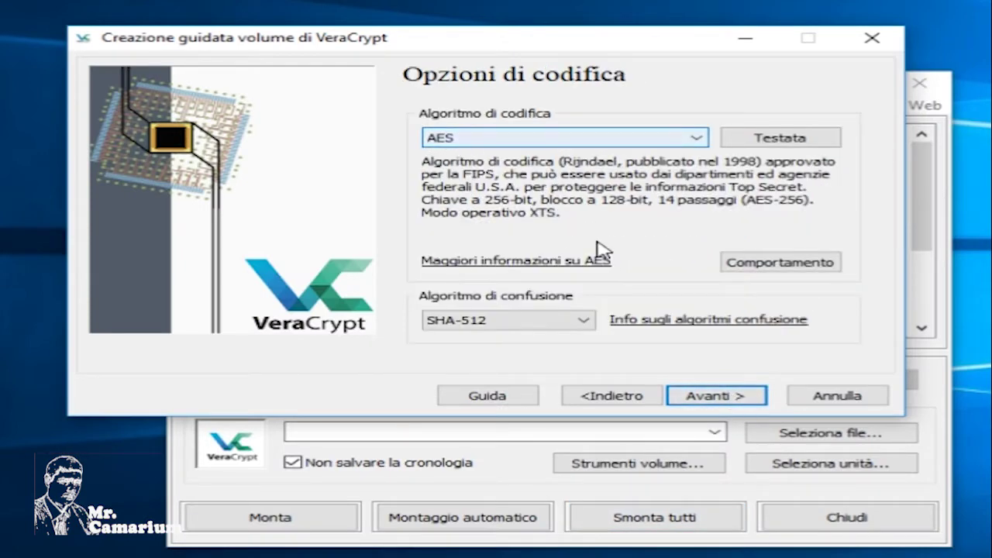
Change the hash algorithm to Whirlpool while keeping AES encryption.
{"action": "left_click", "coordinate": [482, 330]}
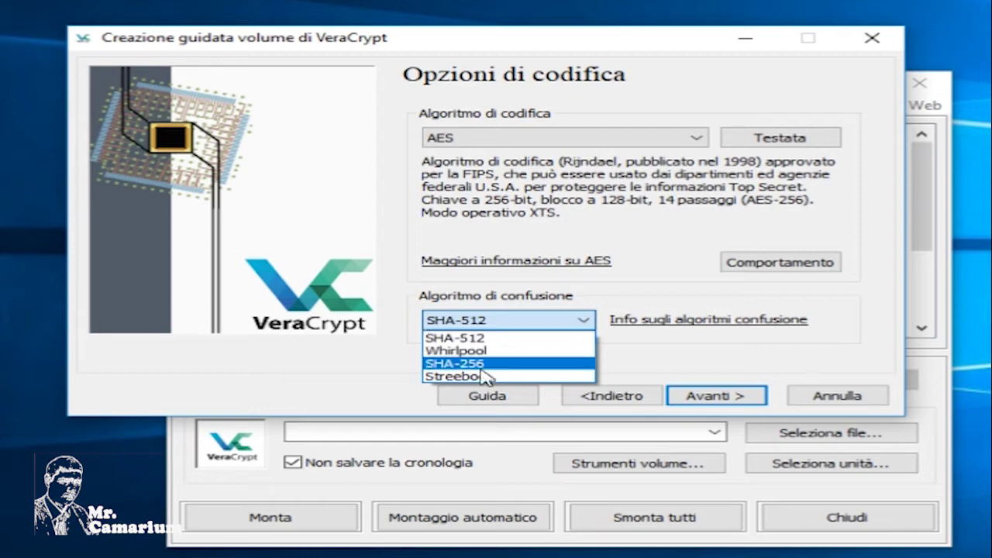
{"action": "left_click", "coordinate": [498, 351]}
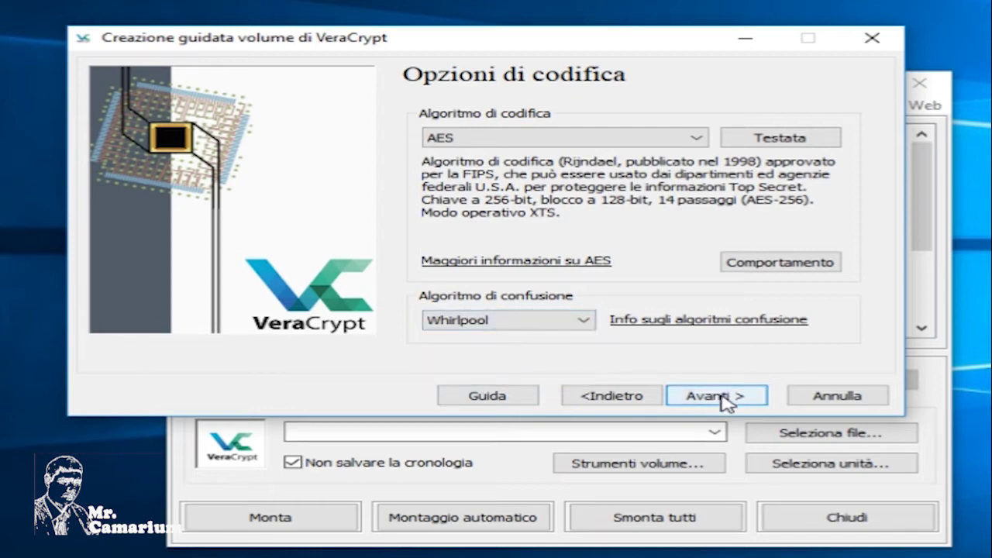
{"action": "left_click", "coordinate": [714, 396]}
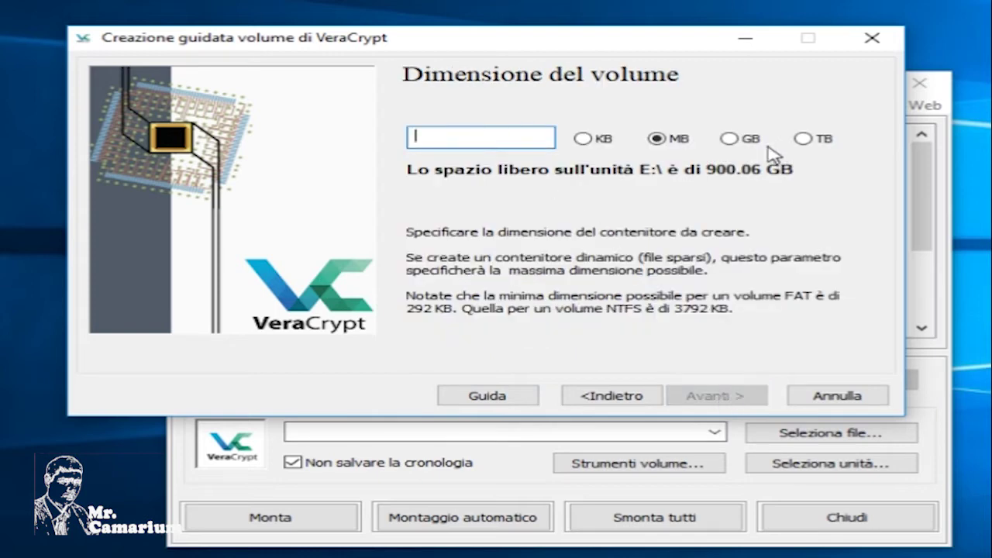
Set the container size to 1 GB.
{"action": "left_click", "coordinate": [730, 139]}
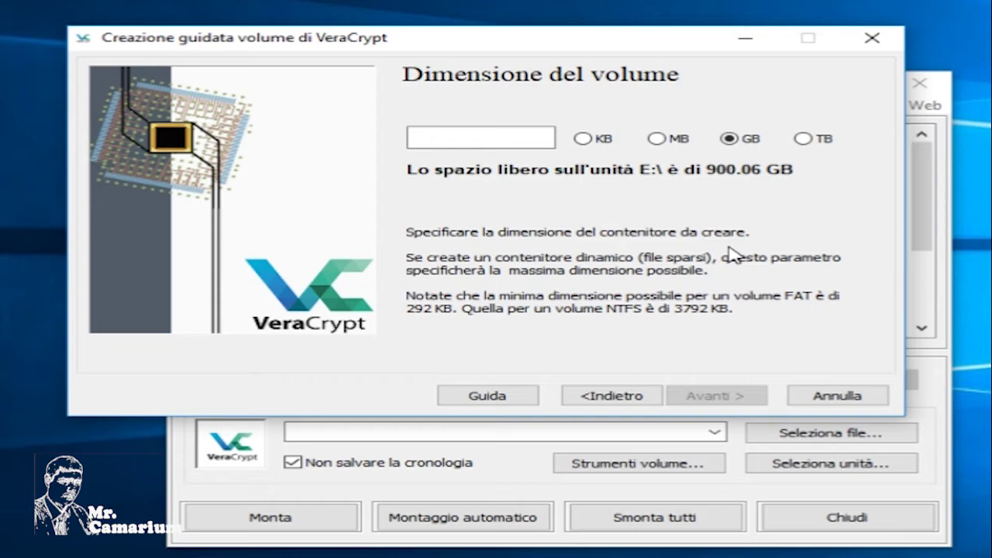
{"action": "left_click", "coordinate": [496, 139]}
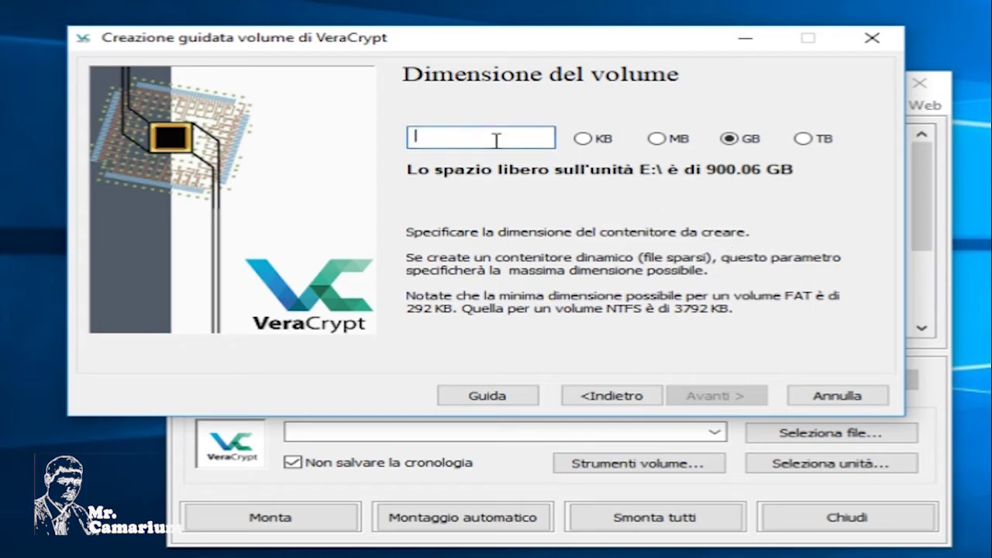
{"action": "type", "text": "1"}
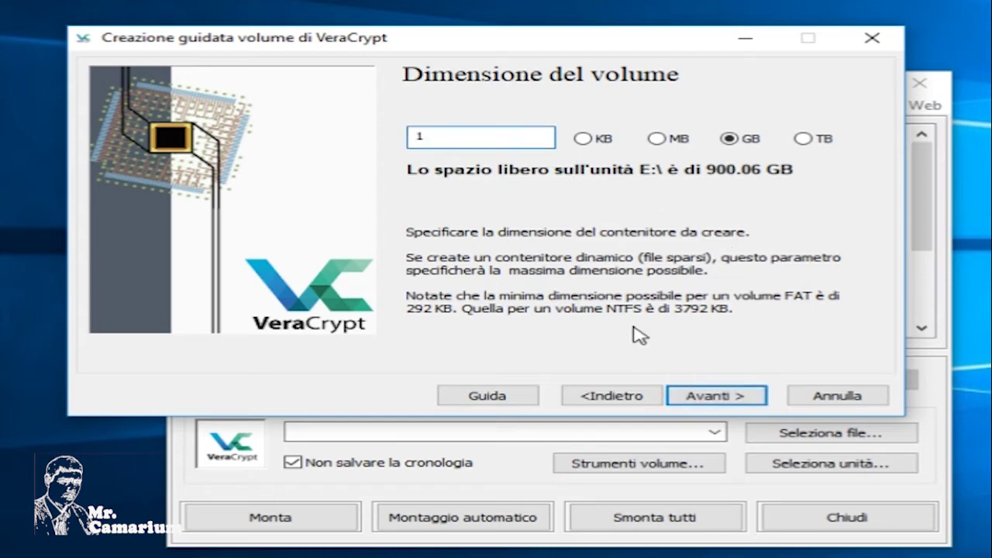
{"action": "left_click", "coordinate": [721, 397]}
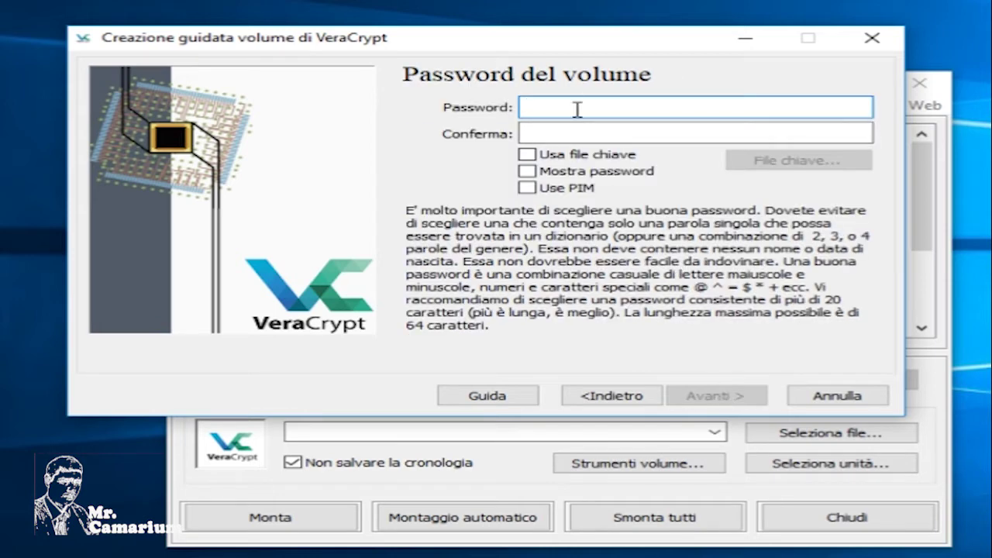
Enter and confirm the volume password, accepting the short-password warning.
{"action": "type", "text": "123456"}
{"action": "left_click", "coordinate": [580, 170]}
{"action": "left_click", "coordinate": [587, 130]}
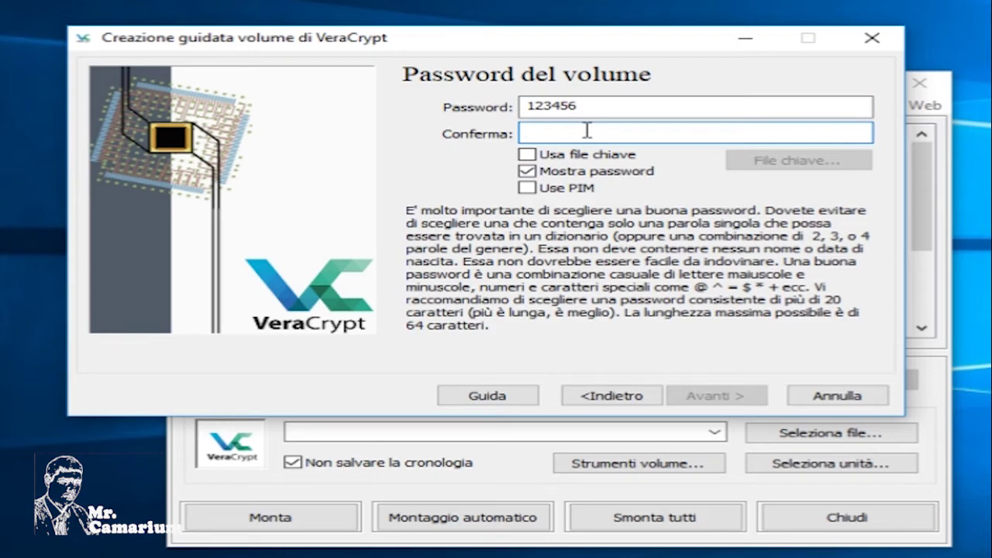
{"action": "type", "text": "123456"}
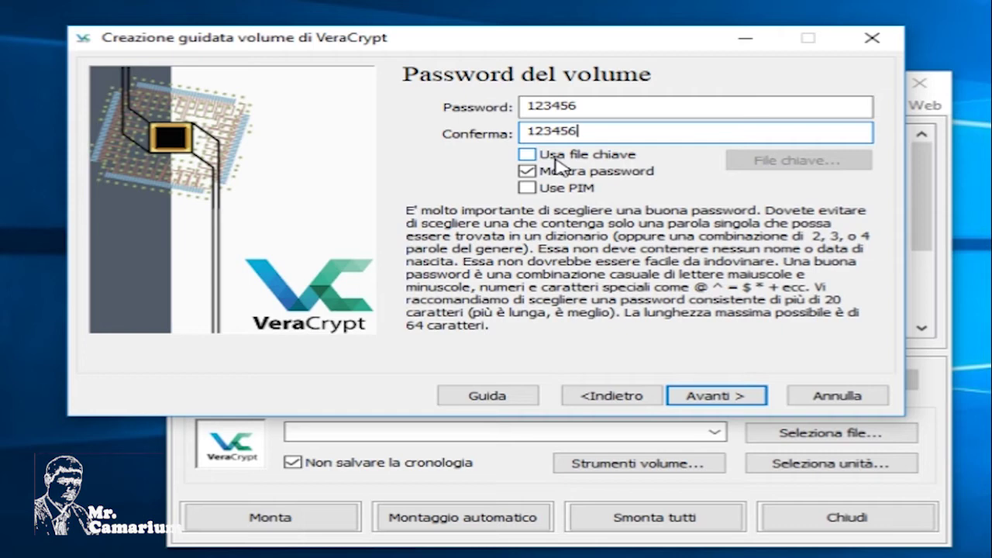
{"action": "left_click", "coordinate": [700, 399]}
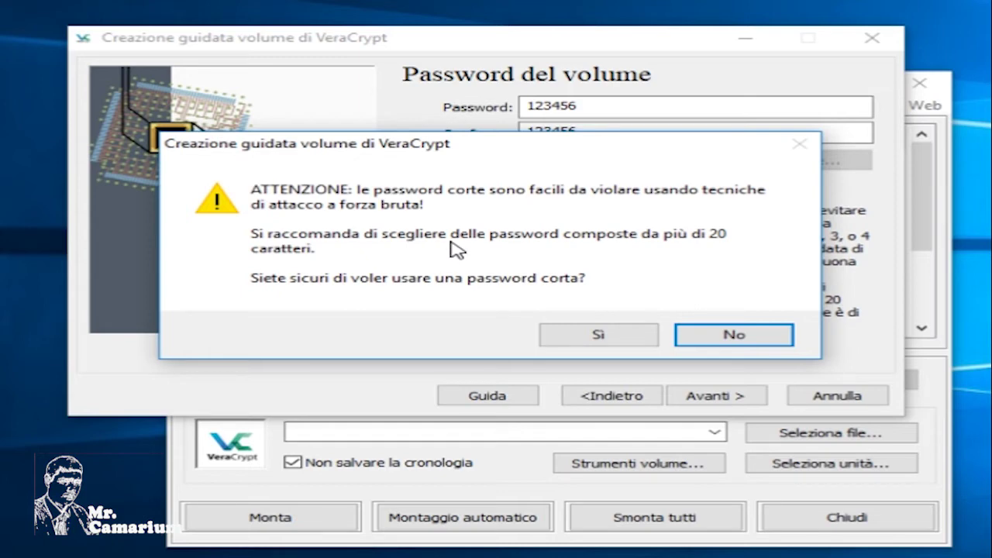
{"action": "left_click", "coordinate": [601, 335]}
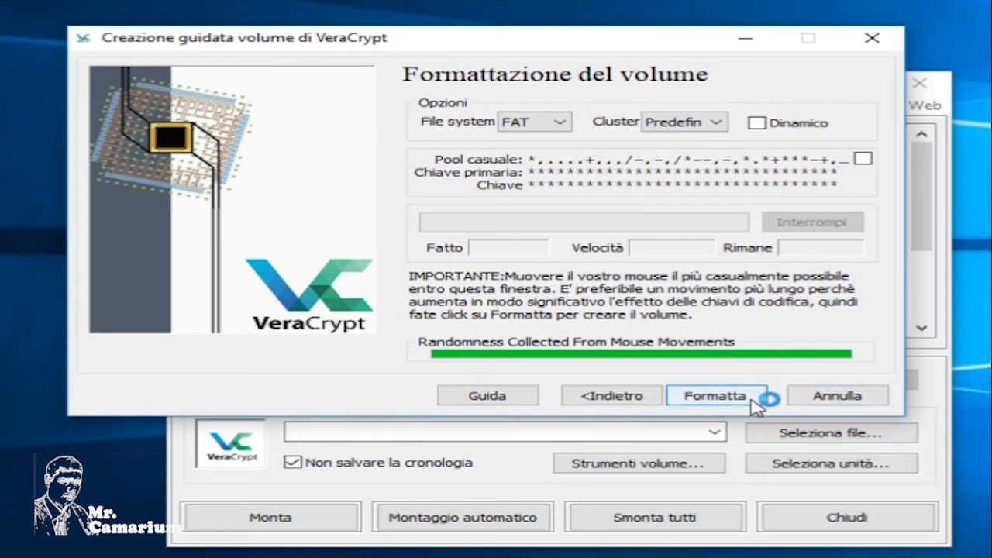
Format the container with FAT and return the wizard to its first page.
{"action": "left_click", "coordinate": [702, 397]}
{"action": "left_click", "coordinate": [647, 304]}
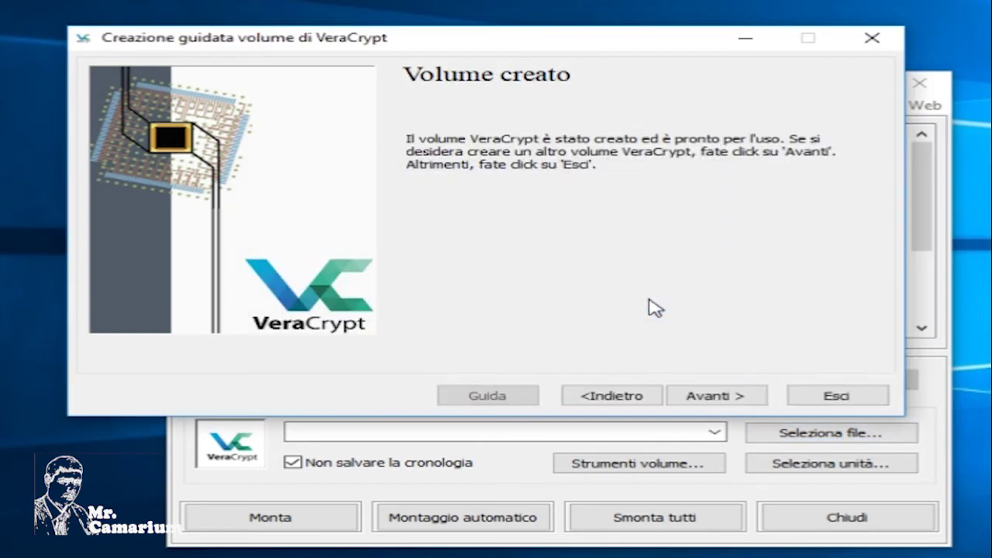
{"action": "left_click", "coordinate": [704, 397]}
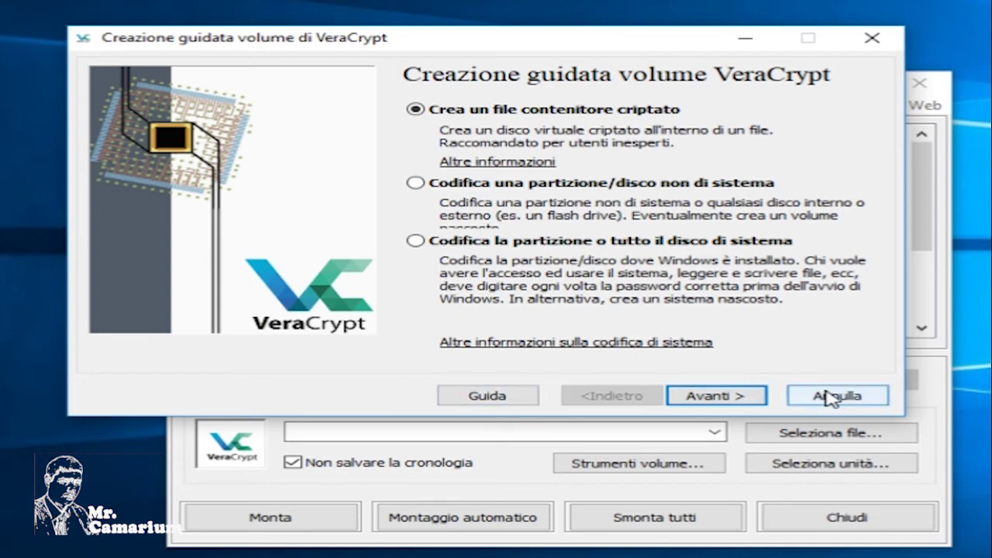
Close the wizard and load E:\esempio from Temp (E:) as the volume file.
{"action": "left_click", "coordinate": [831, 399]}
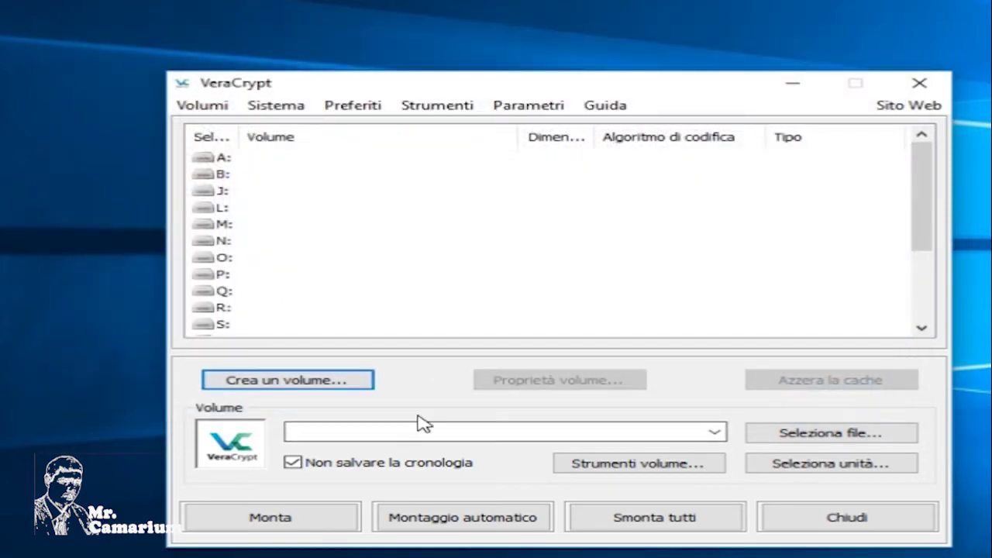
{"action": "left_click", "coordinate": [808, 443]}
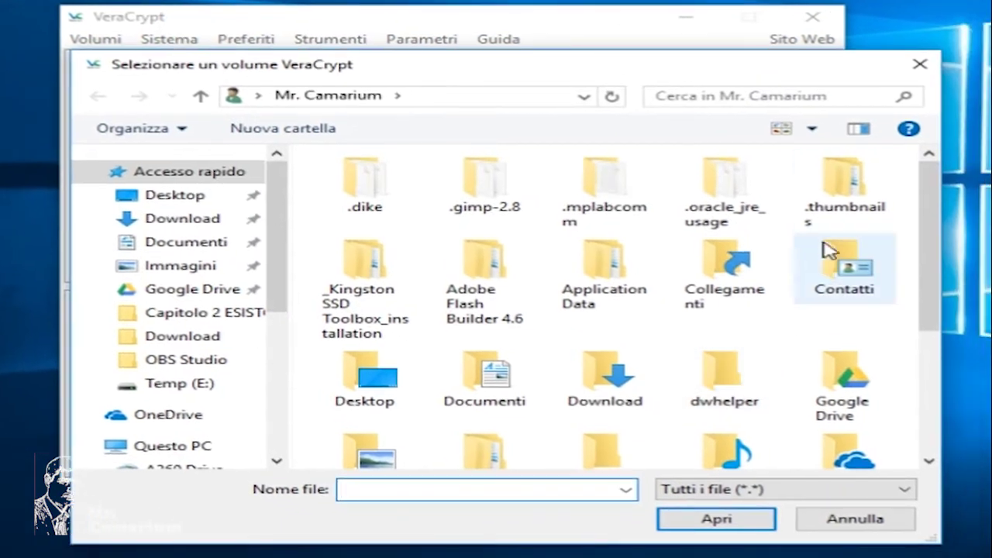
{"action": "left_click_drag", "start_coordinate": [277, 225], "coordinate": [268, 355]}
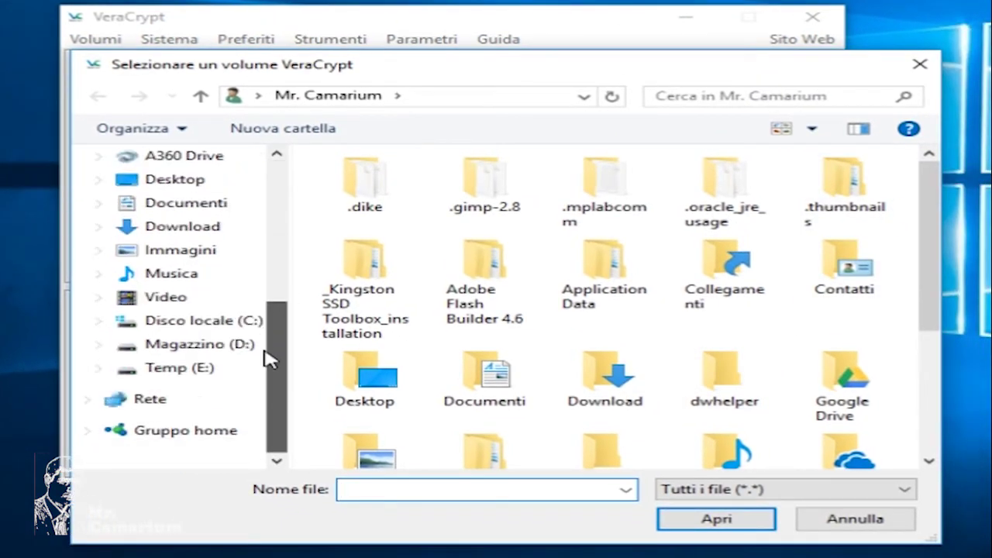
{"action": "left_click", "coordinate": [173, 373]}
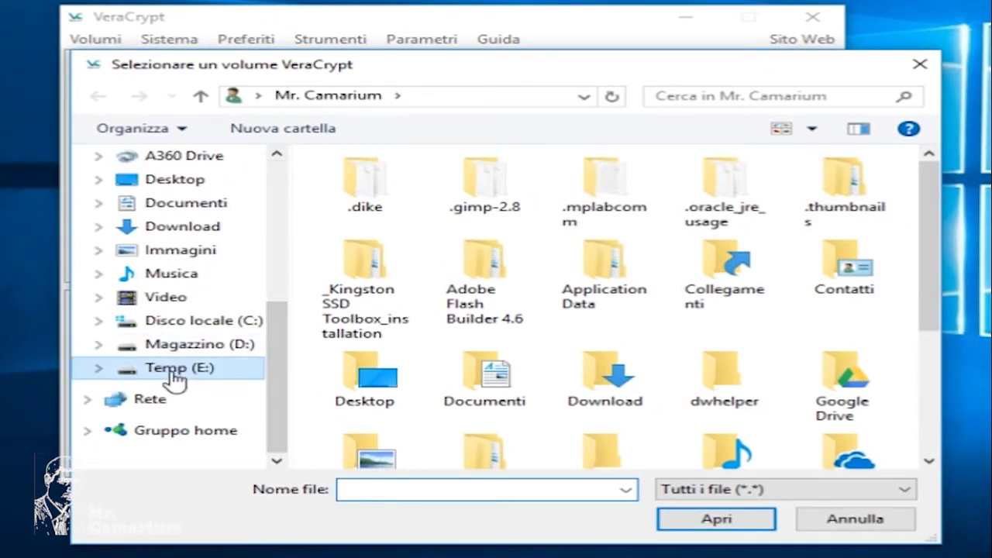
{"action": "left_click_drag", "start_coordinate": [930, 209], "coordinate": [942, 432]}
{"action": "scroll", "coordinate": [946, 368], "scroll_direction": "up", "scroll_amount": 1}
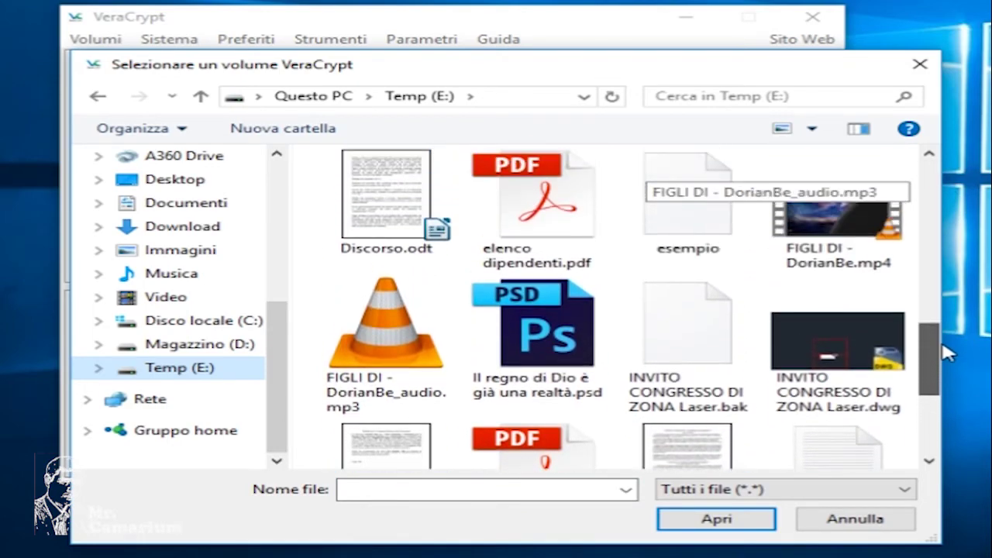
{"action": "left_click", "coordinate": [688, 201]}
{"action": "left_click", "coordinate": [718, 518]}
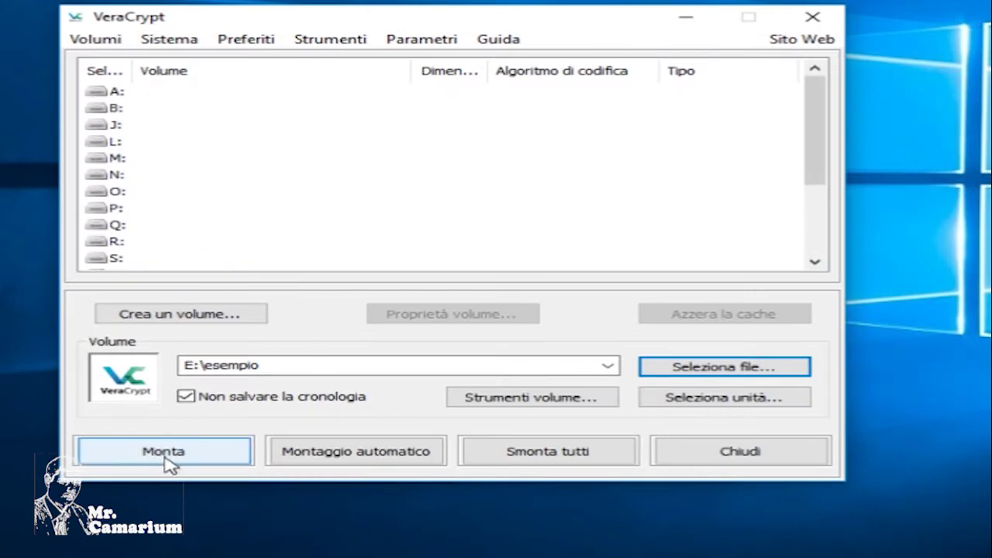
Select drive letter A: and try mounting the container with its password.
{"action": "left_click", "coordinate": [96, 93]}
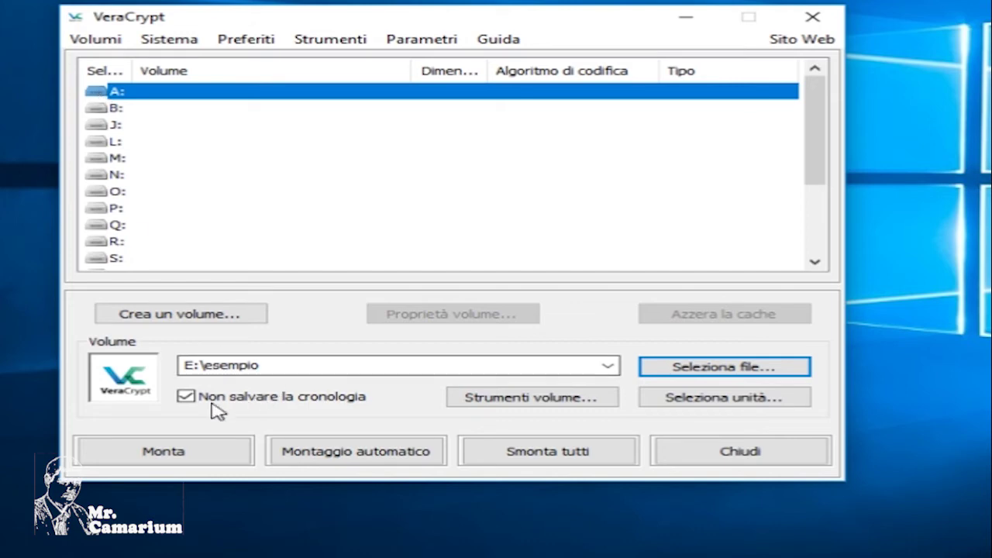
{"action": "left_click", "coordinate": [188, 456]}
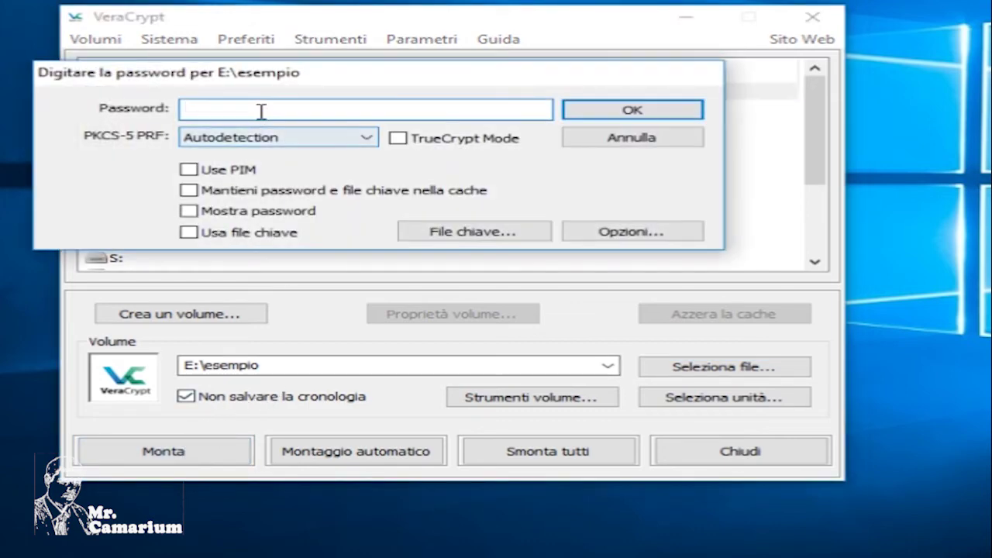
{"action": "type", "text": "********"}
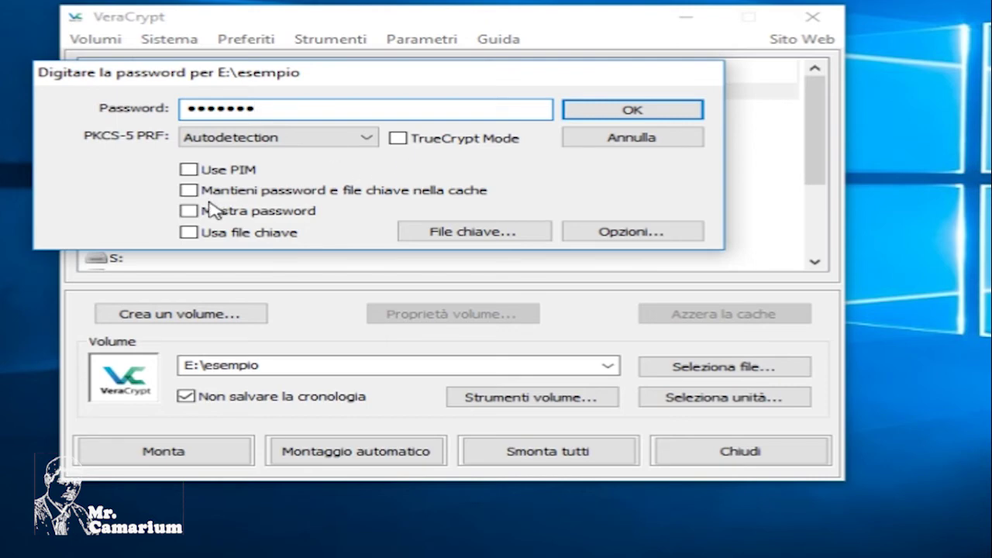
{"action": "left_click", "coordinate": [281, 214]}
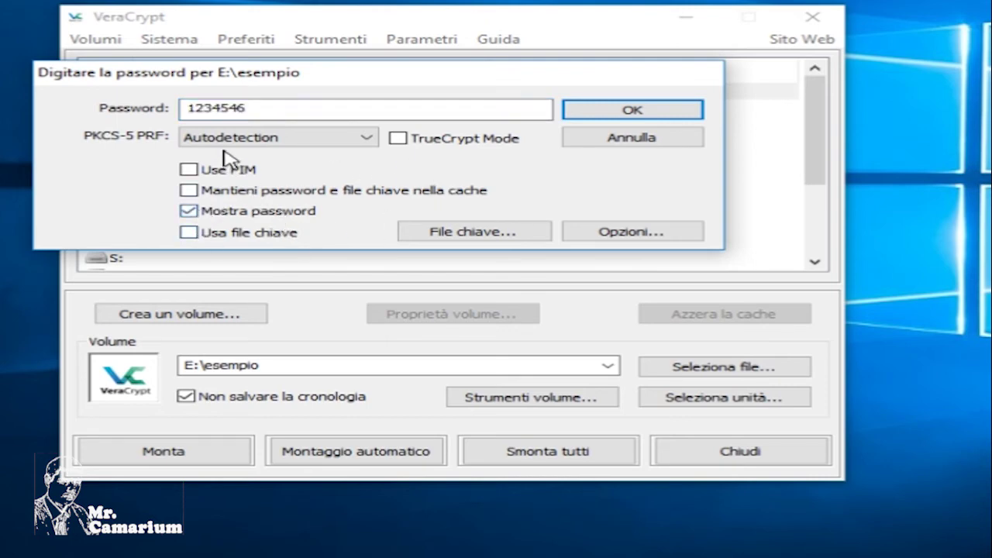
{"action": "left_click", "coordinate": [620, 112]}
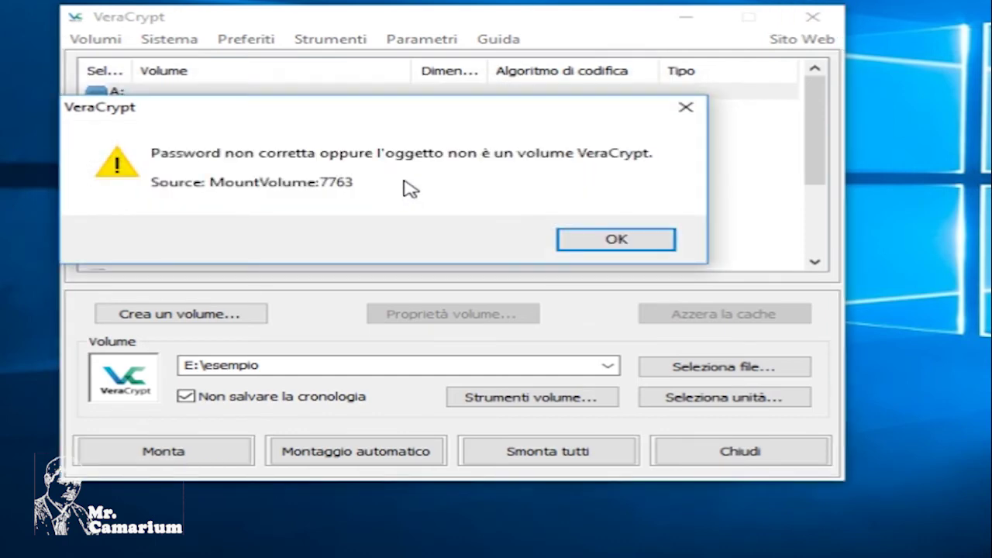
Re-enter the correct password after the error to mount the volume, then minimize VeraCrypt.
{"action": "left_click", "coordinate": [594, 237]}
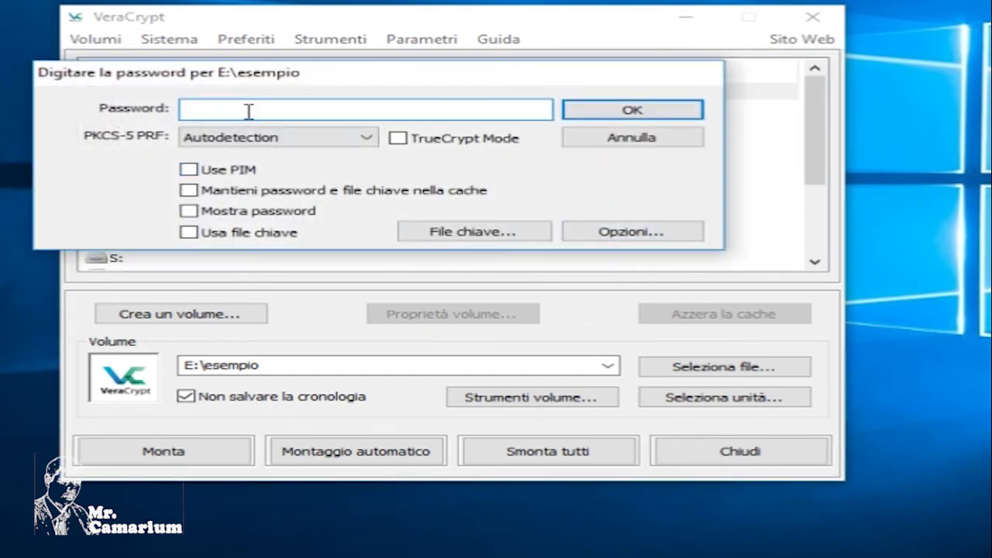
{"action": "type", "text": "••••••"}
{"action": "left_click", "coordinate": [602, 114]}
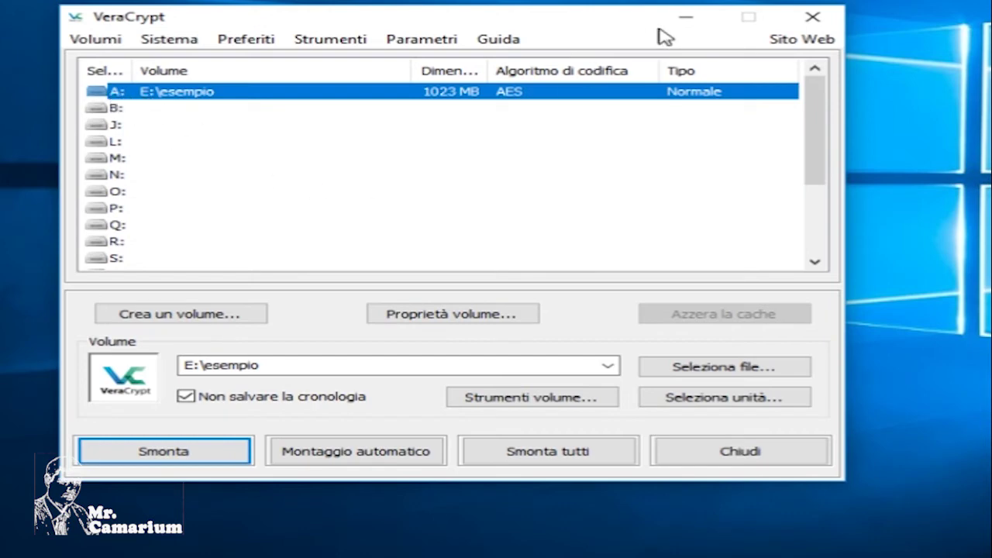
{"action": "left_click", "coordinate": [686, 17]}
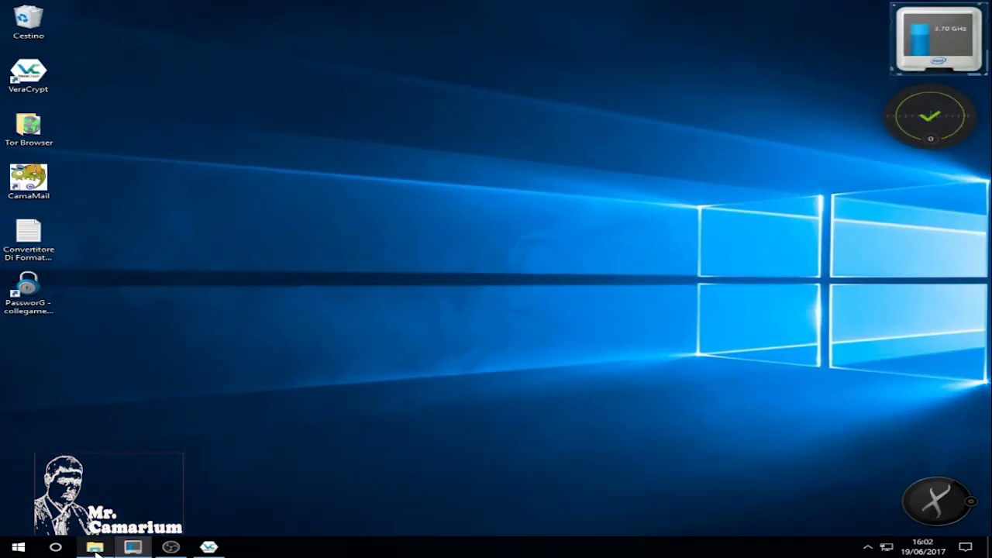
Open File Explorer, check the empty drive A:, and browse to Temp (E:).
{"action": "mouse_move", "coordinate": [95, 547]}
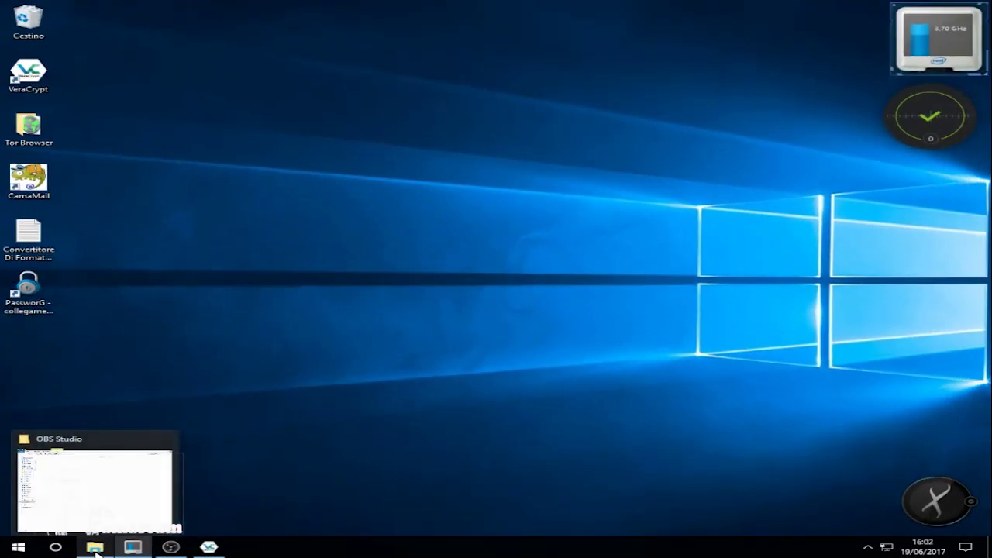
{"action": "left_click", "coordinate": [94, 547]}
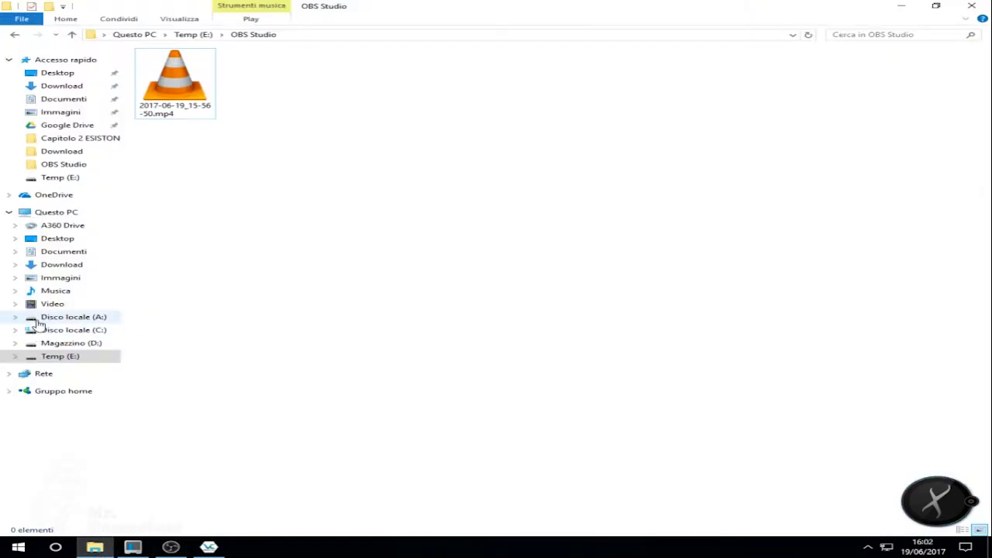
{"action": "left_click", "coordinate": [78, 320]}
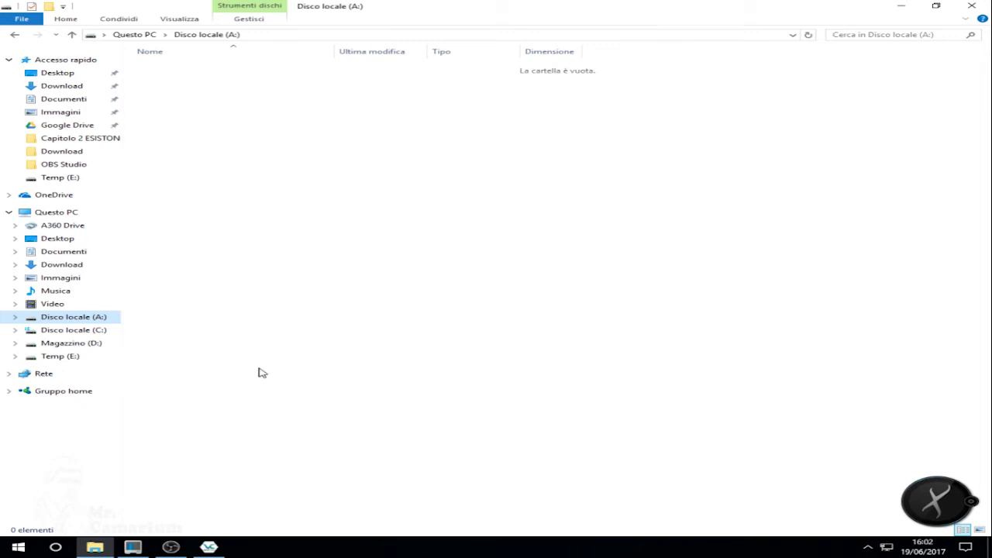
{"action": "left_click", "coordinate": [46, 359]}
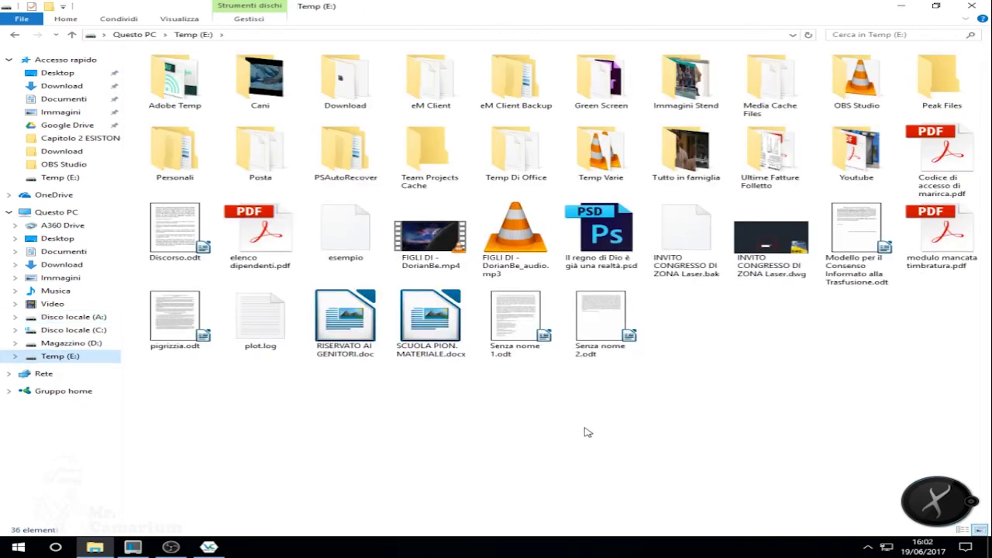
Copy FIGLI DI - DorianBe.mp4 and FIGLI DI - DorianBe_audio.mp3 from Temp (E:).
{"action": "right_click", "coordinate": [510, 239]}
{"action": "left_click", "coordinate": [550, 472]}
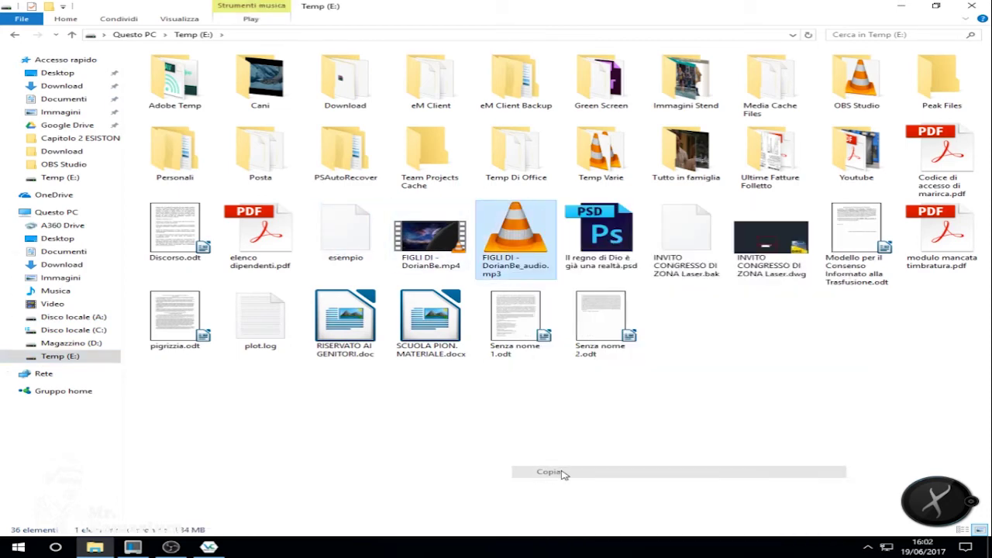
{"action": "left_click", "coordinate": [442, 256]}
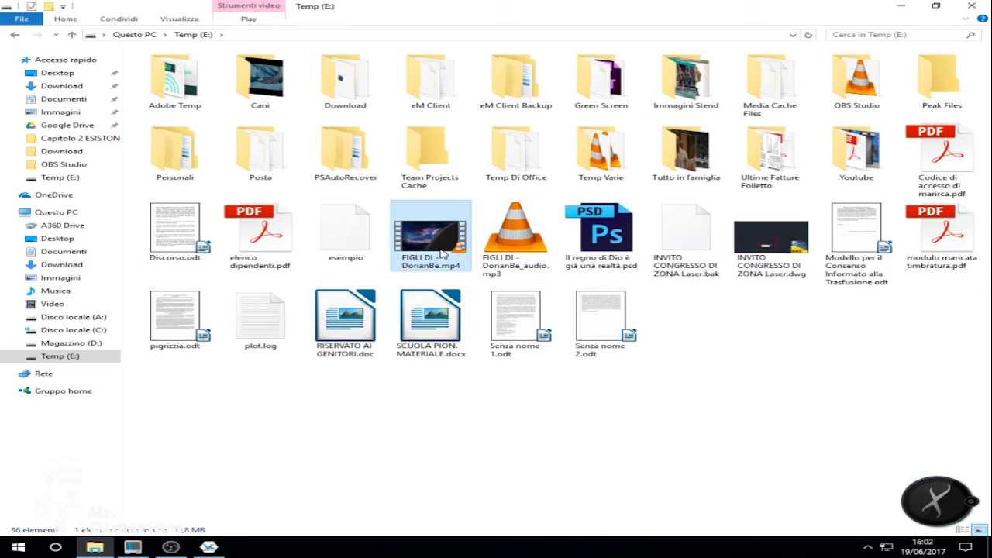
{"action": "left_click", "coordinate": [513, 233], "text": "ctrl"}
{"action": "right_click", "coordinate": [440, 242]}
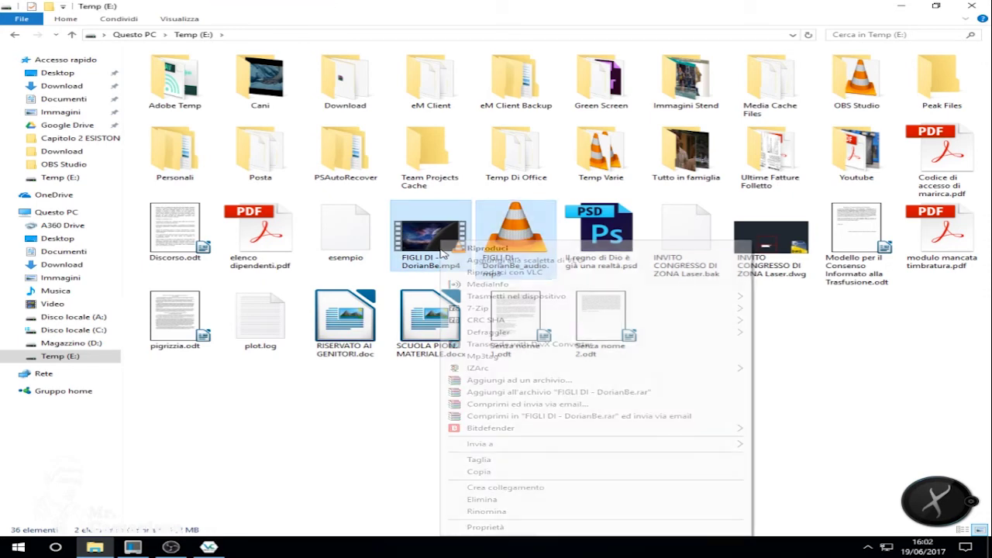
{"action": "left_click", "coordinate": [479, 471]}
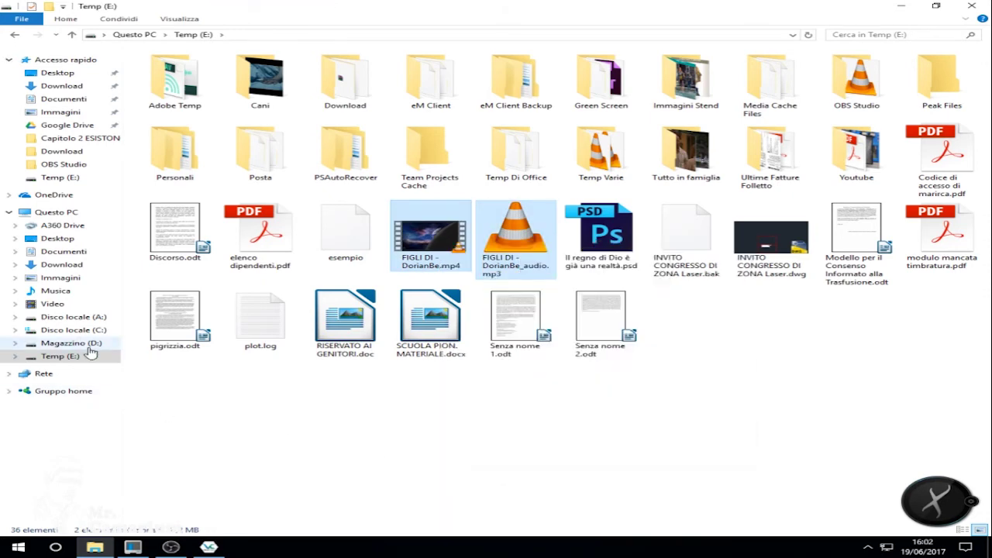
Paste both media files into drive A: and close the window.
{"action": "left_click", "coordinate": [54, 317]}
{"action": "right_click", "coordinate": [324, 228]}
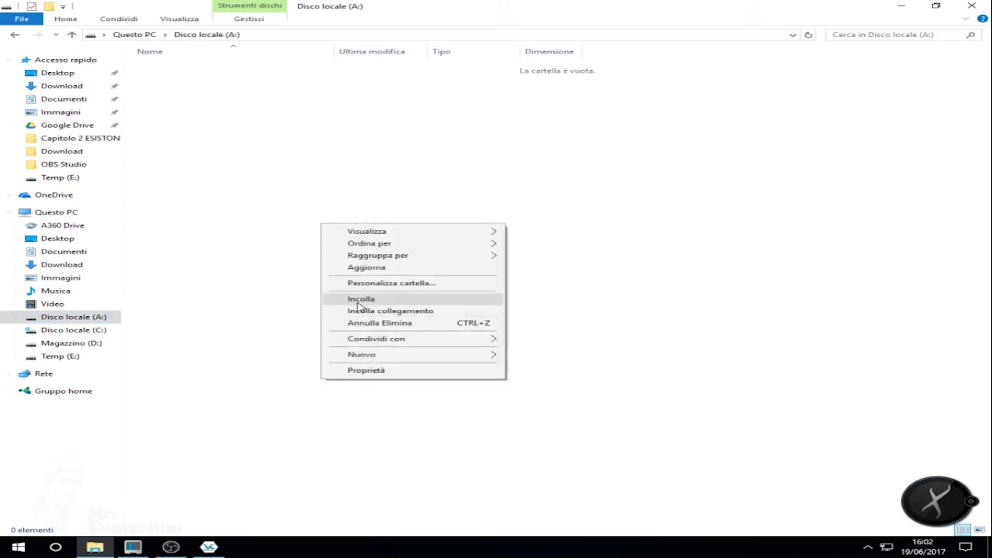
{"action": "left_click", "coordinate": [356, 300]}
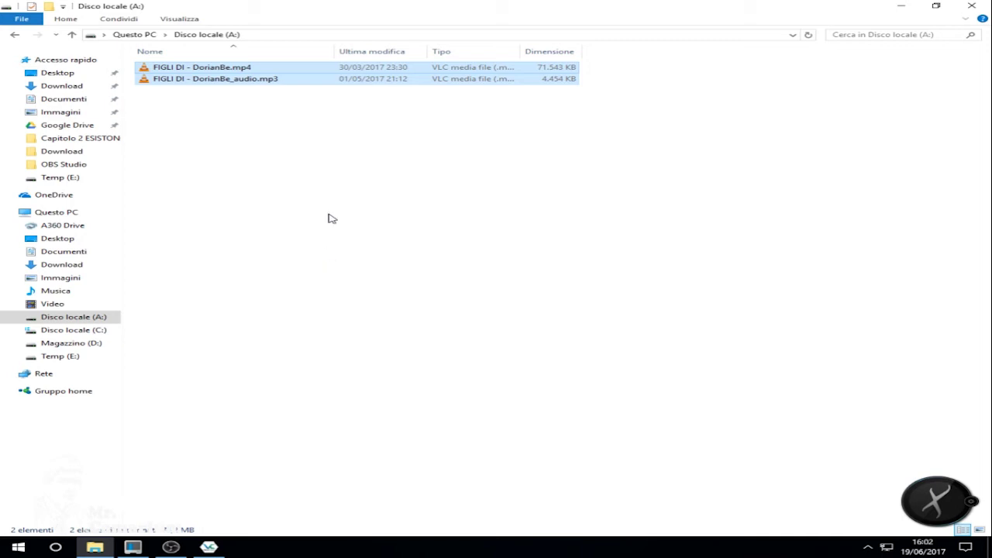
{"action": "left_click", "coordinate": [972, 7]}
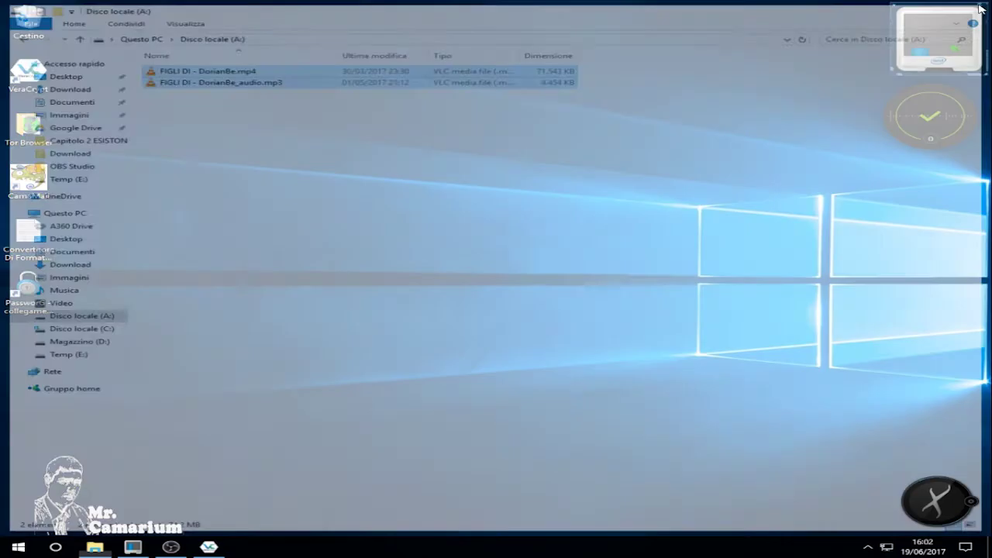
Dismount all volumes in VeraCrypt and confirm drive A: is gone from File Explorer.
{"action": "left_click", "coordinate": [209, 547]}
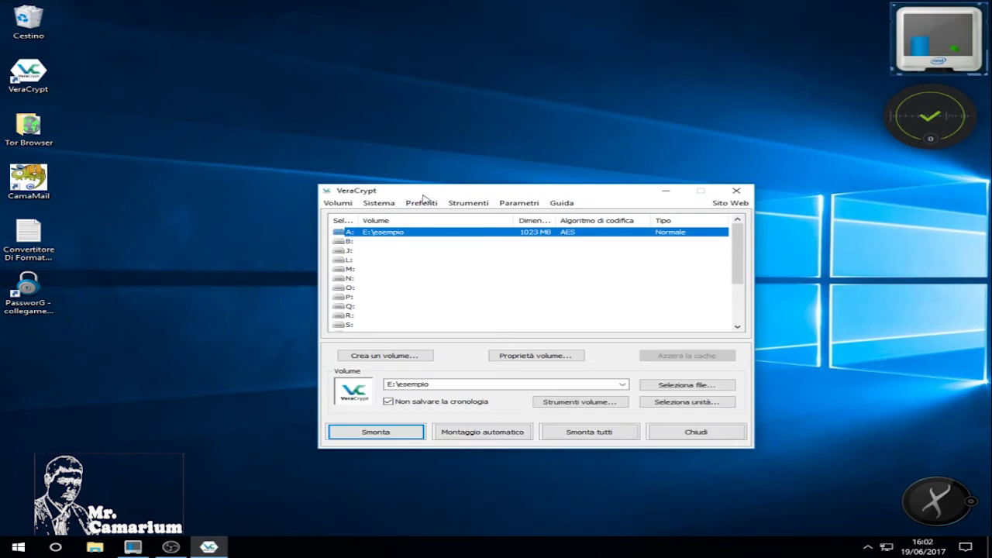
{"action": "left_click", "coordinate": [591, 434]}
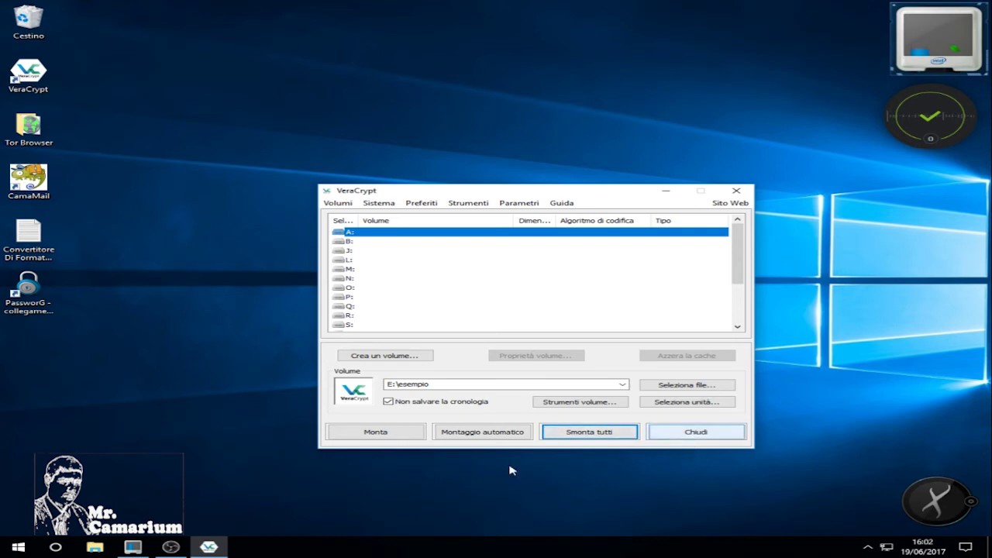
{"action": "left_click", "coordinate": [95, 548]}
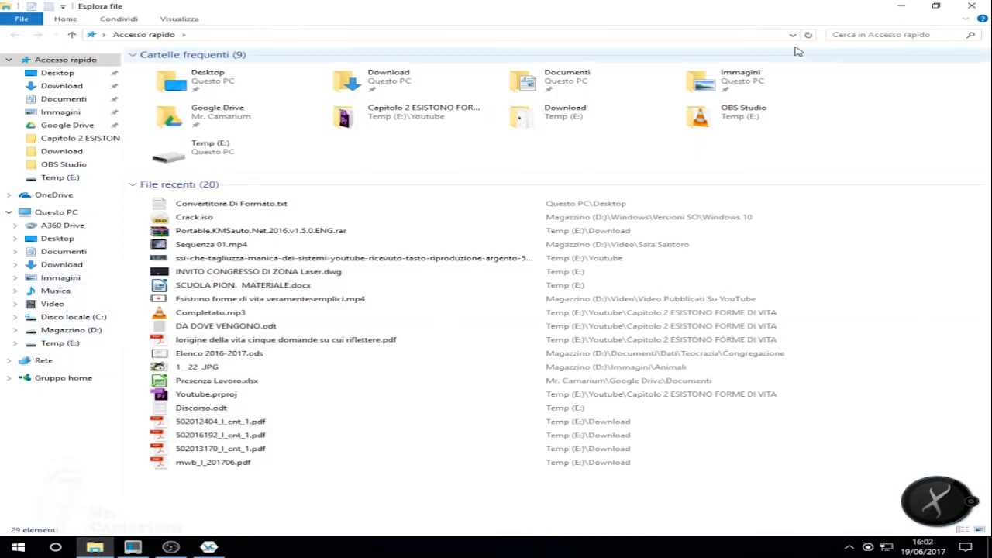
{"action": "left_click", "coordinate": [901, 6]}
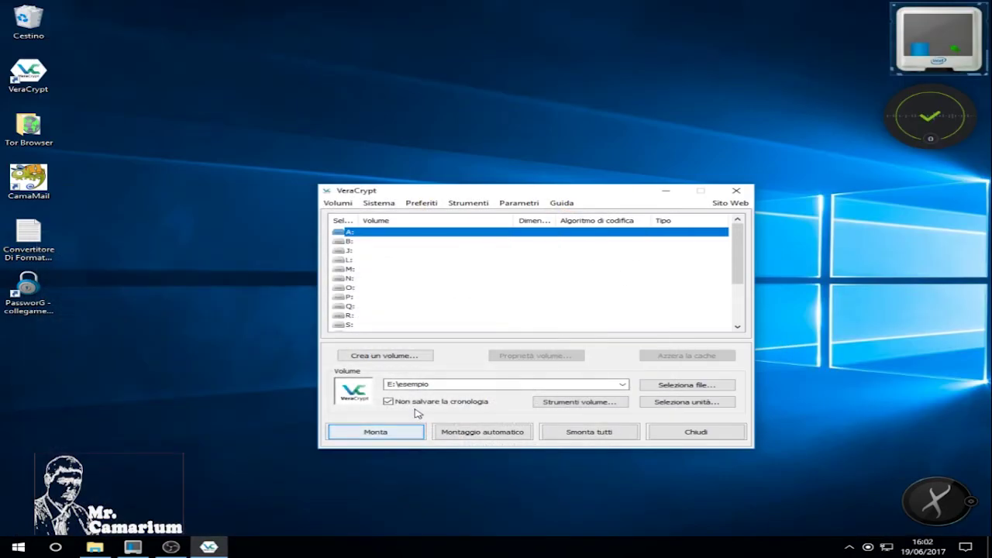
Select E:\esempio from Temp (E:) and mount it as drive A: with its password.
{"action": "left_click", "coordinate": [703, 385]}
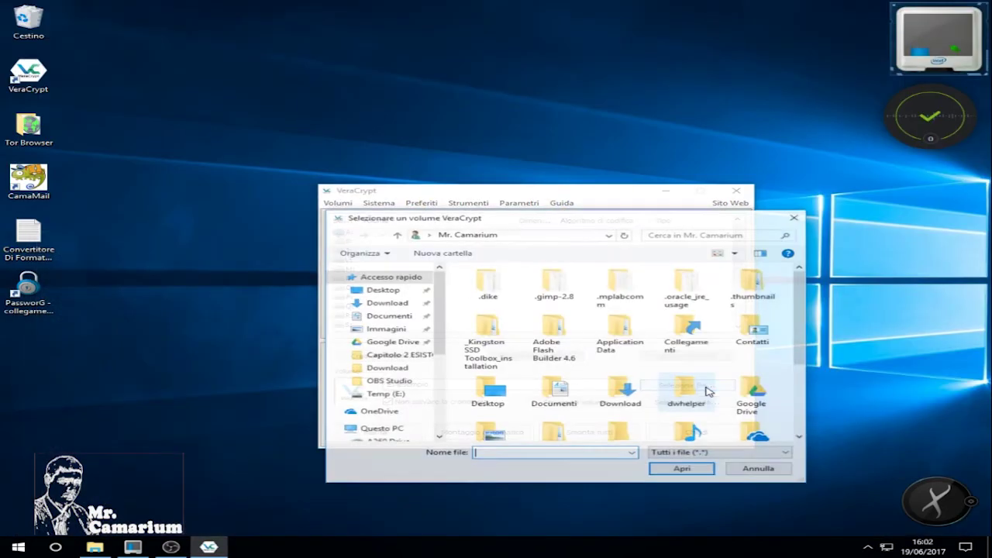
{"action": "scroll", "coordinate": [620, 388], "scroll_direction": "down", "scroll_amount": 3}
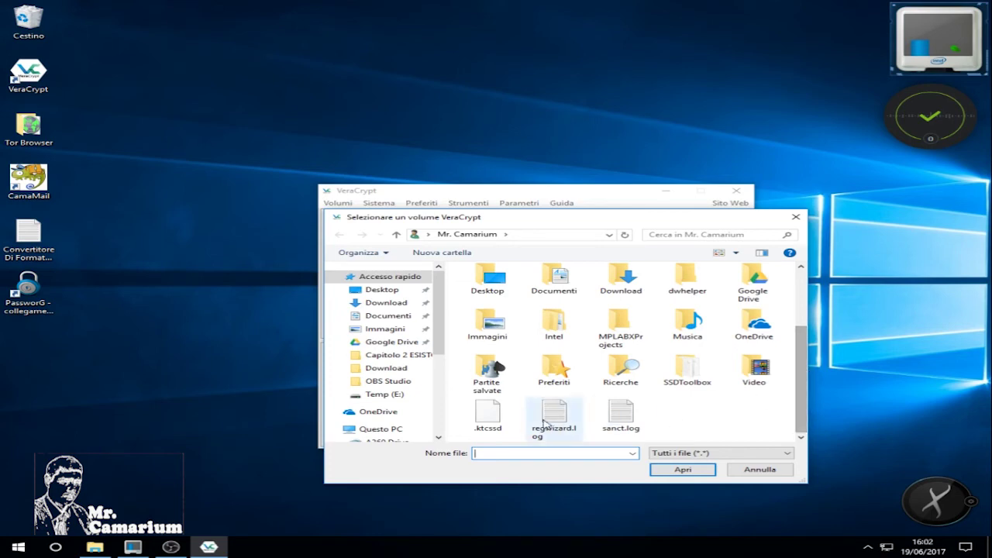
{"action": "left_click", "coordinate": [392, 395]}
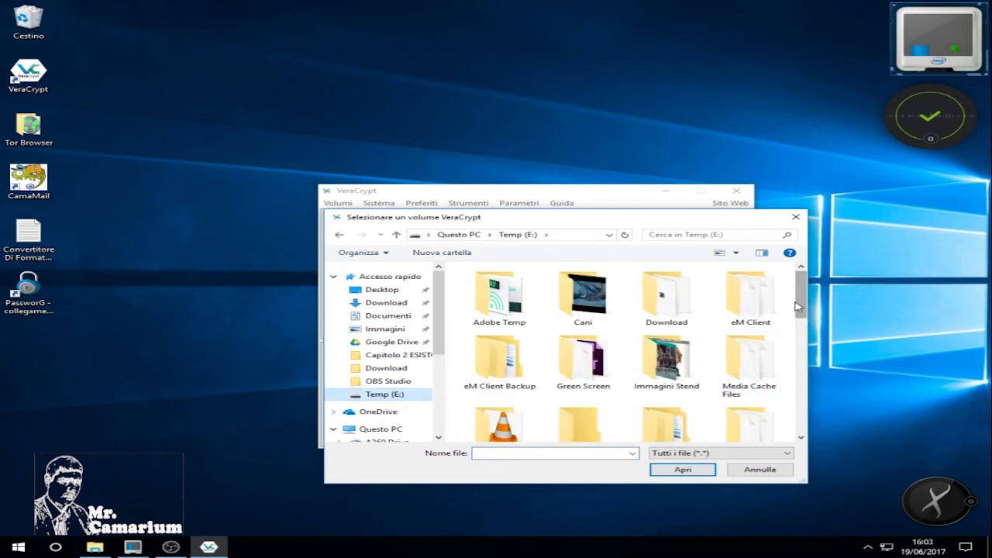
{"action": "left_click_drag", "start_coordinate": [799, 306], "coordinate": [803, 377]}
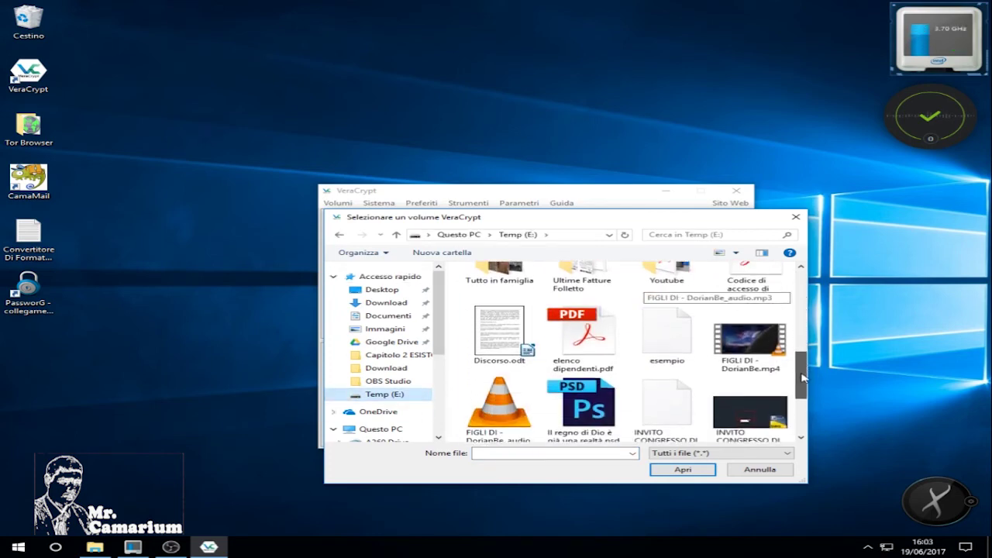
{"action": "left_click", "coordinate": [667, 334]}
{"action": "left_click", "coordinate": [682, 469]}
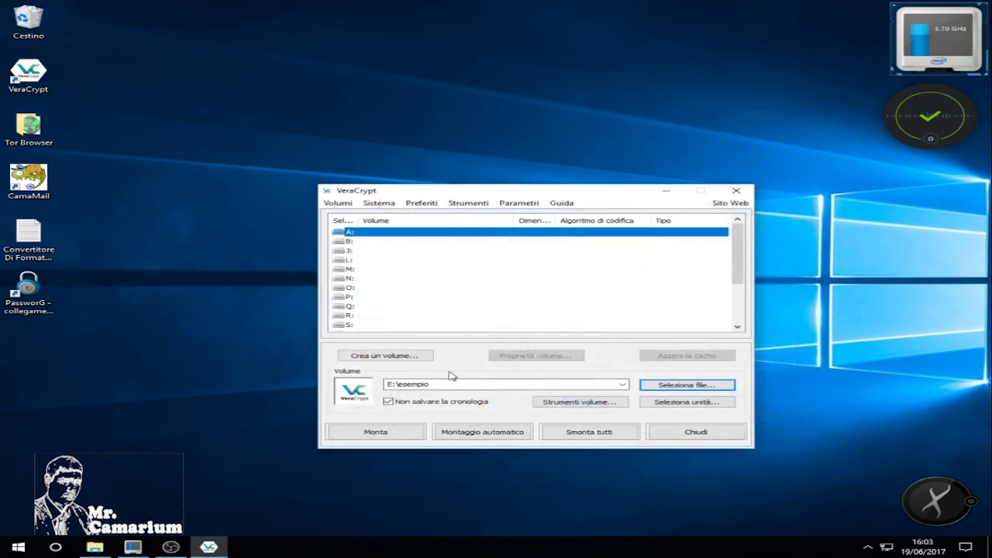
{"action": "left_click", "coordinate": [371, 436]}
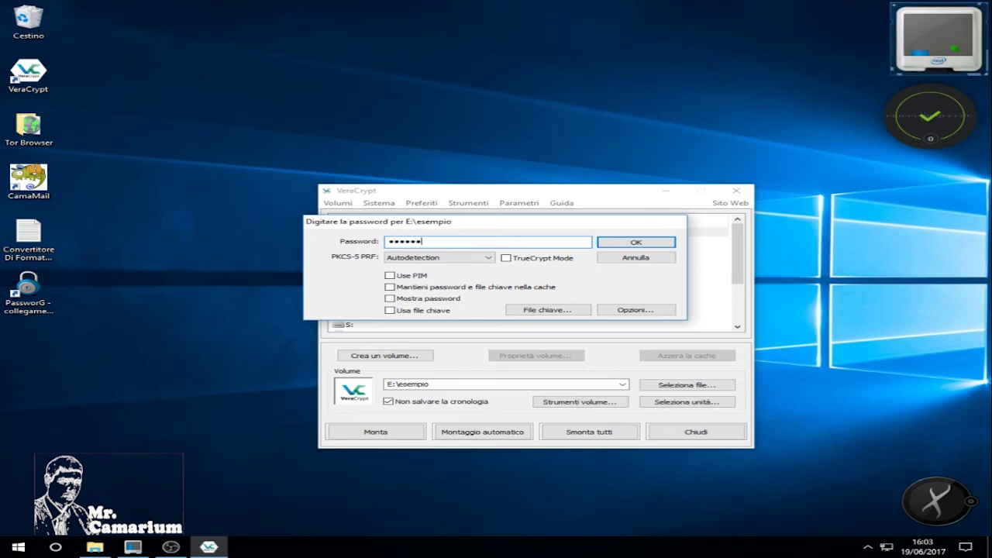
{"action": "left_click", "coordinate": [642, 242]}
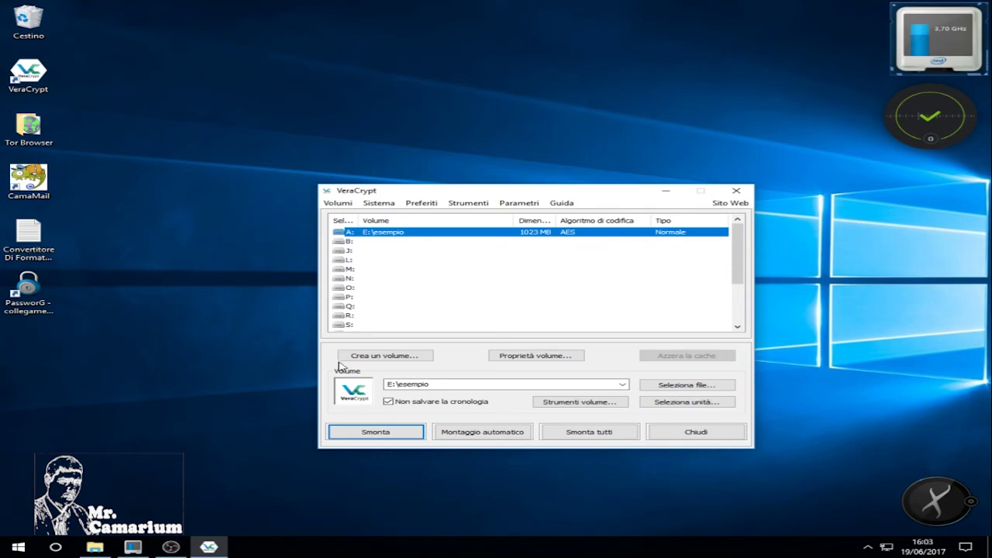
{"action": "left_click", "coordinate": [95, 547]}
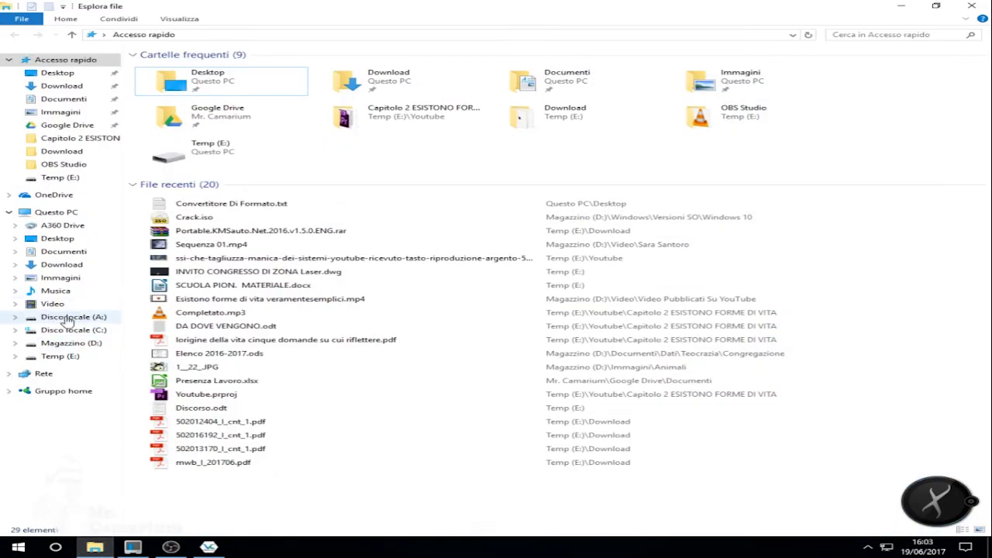
Check Disco locale (A:) shows the two FIGLI DI files, then dismount all volumes and exit VeraCrypt.
{"action": "left_click", "coordinate": [69, 319]}
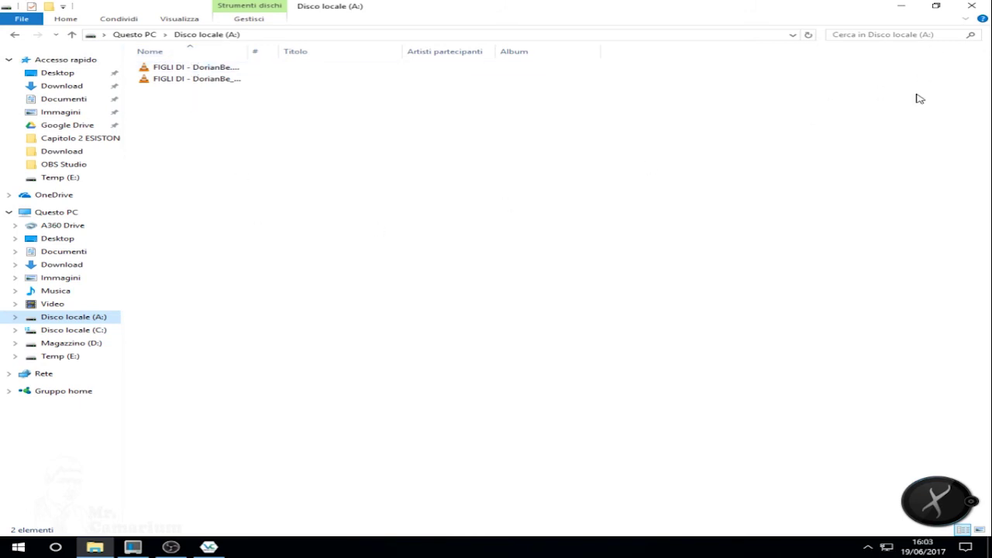
{"action": "left_click", "coordinate": [972, 6]}
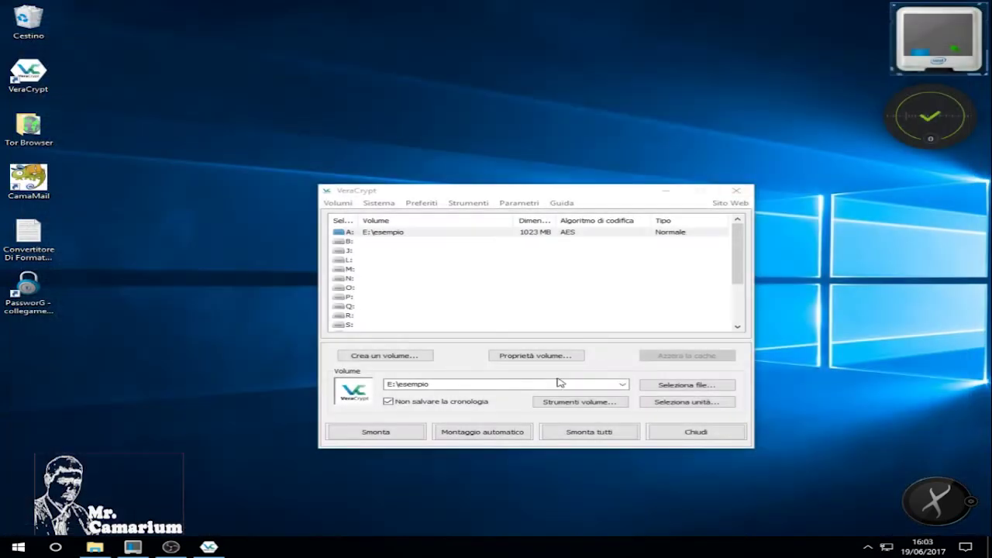
{"action": "left_click", "coordinate": [598, 432]}
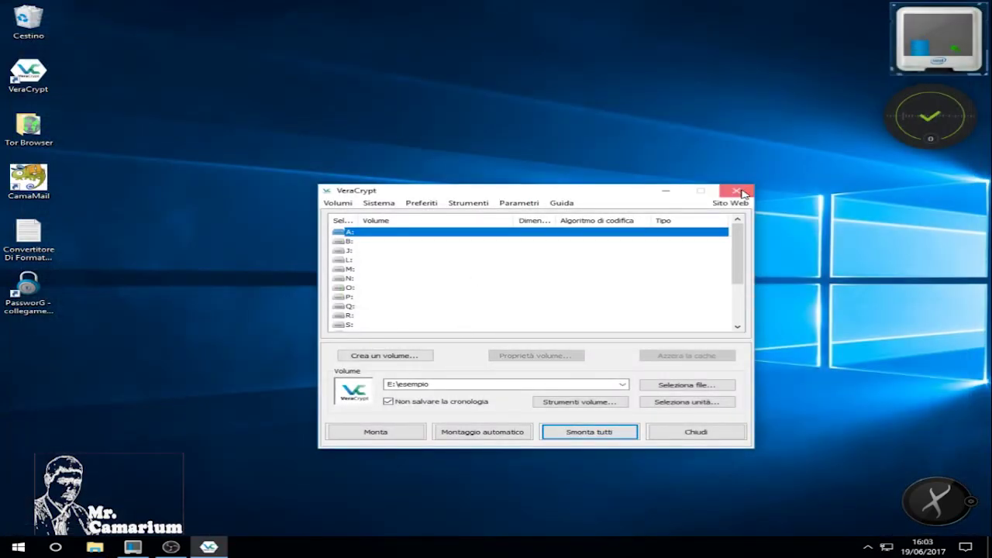
{"action": "left_click", "coordinate": [736, 189]}
{"action": "left_click", "coordinate": [95, 547]}
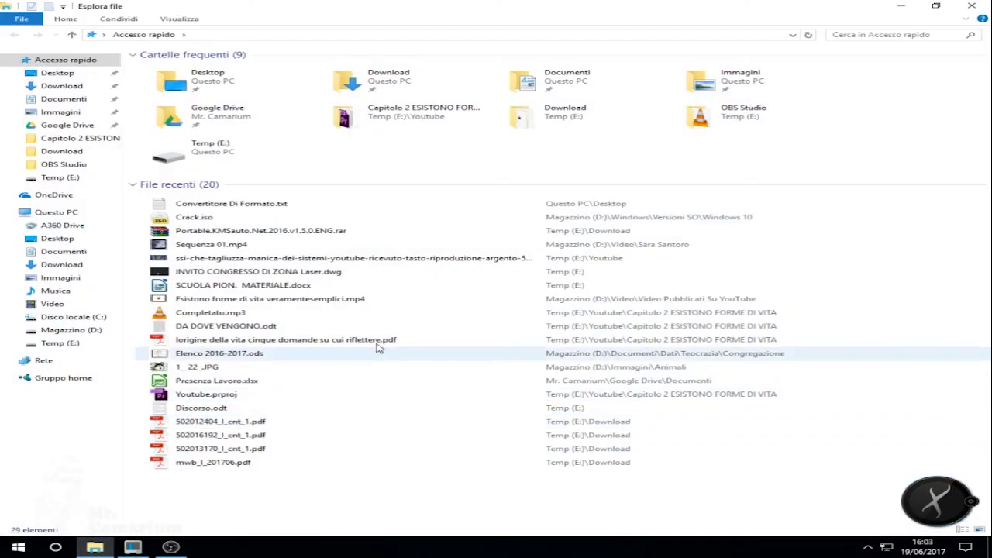
On Temp (E:), check that esempio is 1,00 GB beside the FIGLI DI mp4 and mp3 files.
{"action": "left_click", "coordinate": [62, 344]}
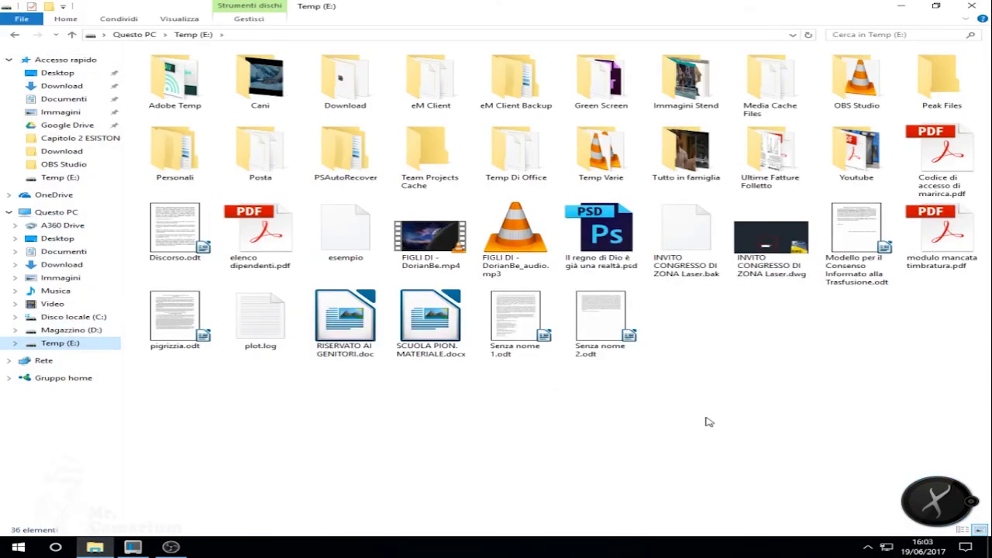
{"action": "left_click", "coordinate": [349, 244]}
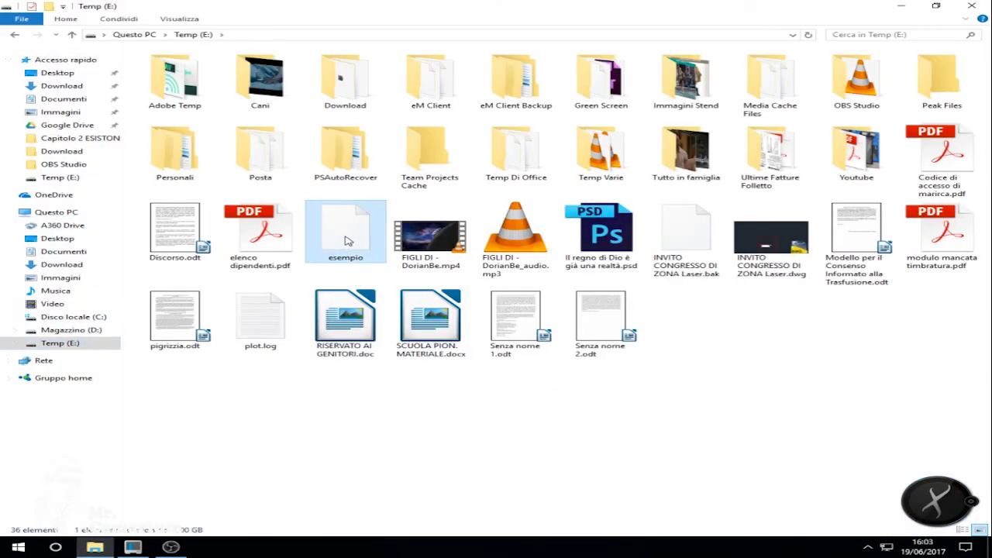
{"action": "mouse_move", "coordinate": [348, 241]}
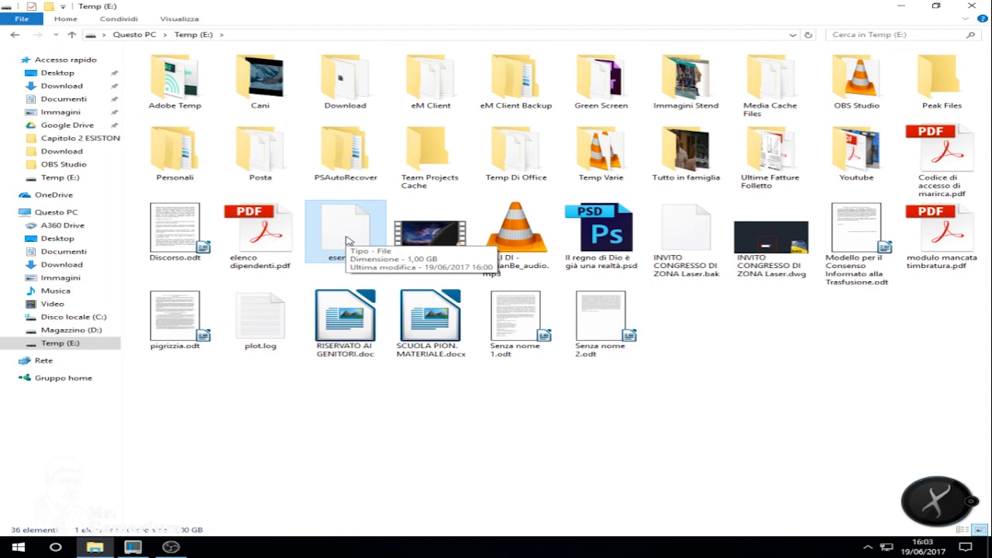
{"action": "left_click", "coordinate": [440, 231]}
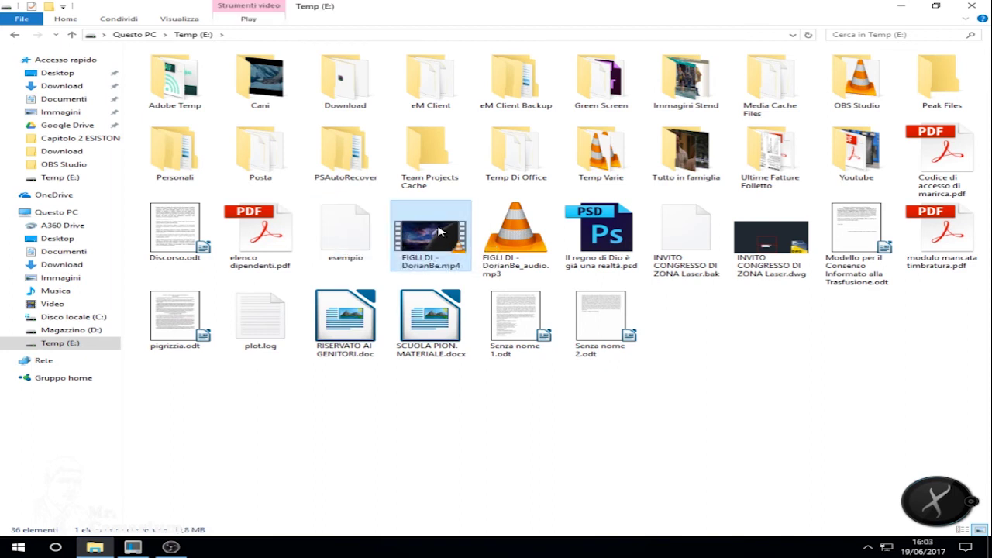
{"action": "left_click", "coordinate": [499, 232]}
{"action": "left_click", "coordinate": [345, 232]}
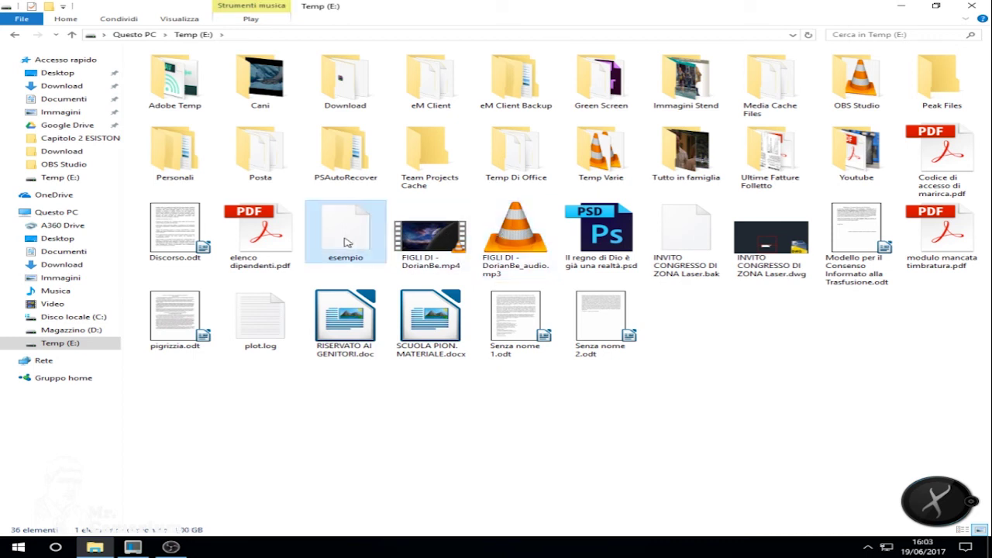